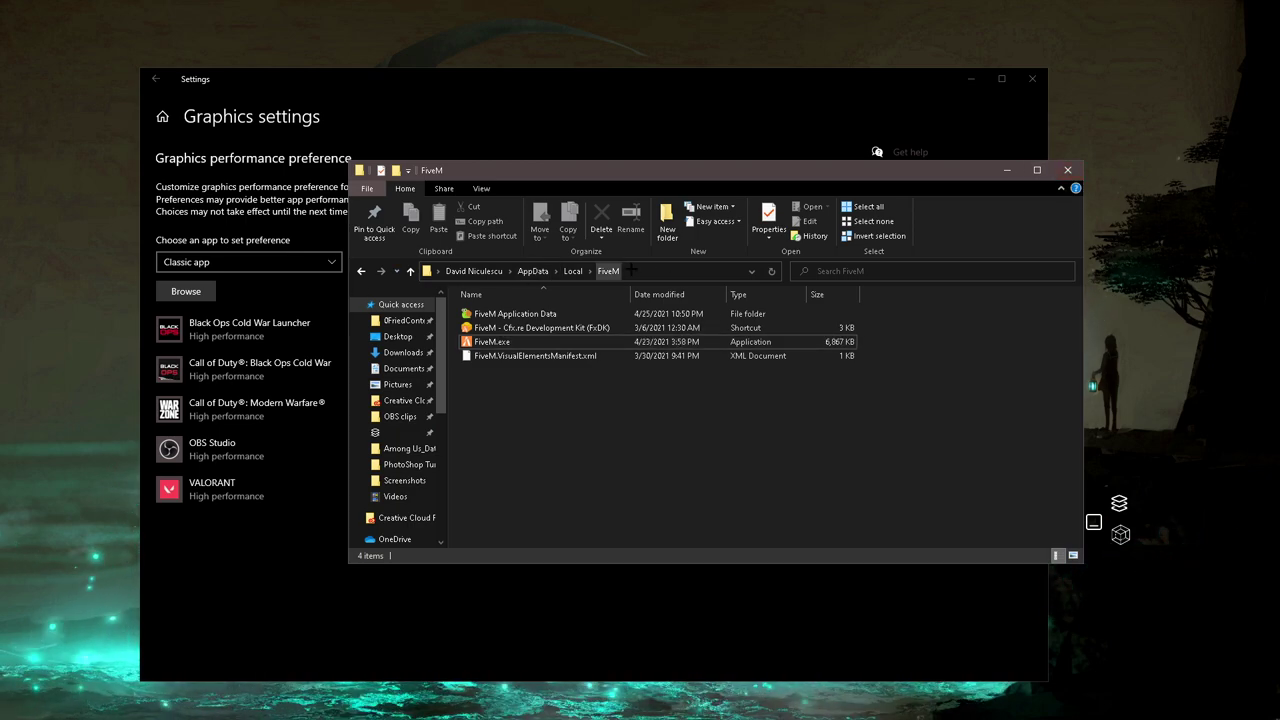
Create a shortcut to FiveM.exe and place it on the desktop.
drag(740, 308, 736, 352)
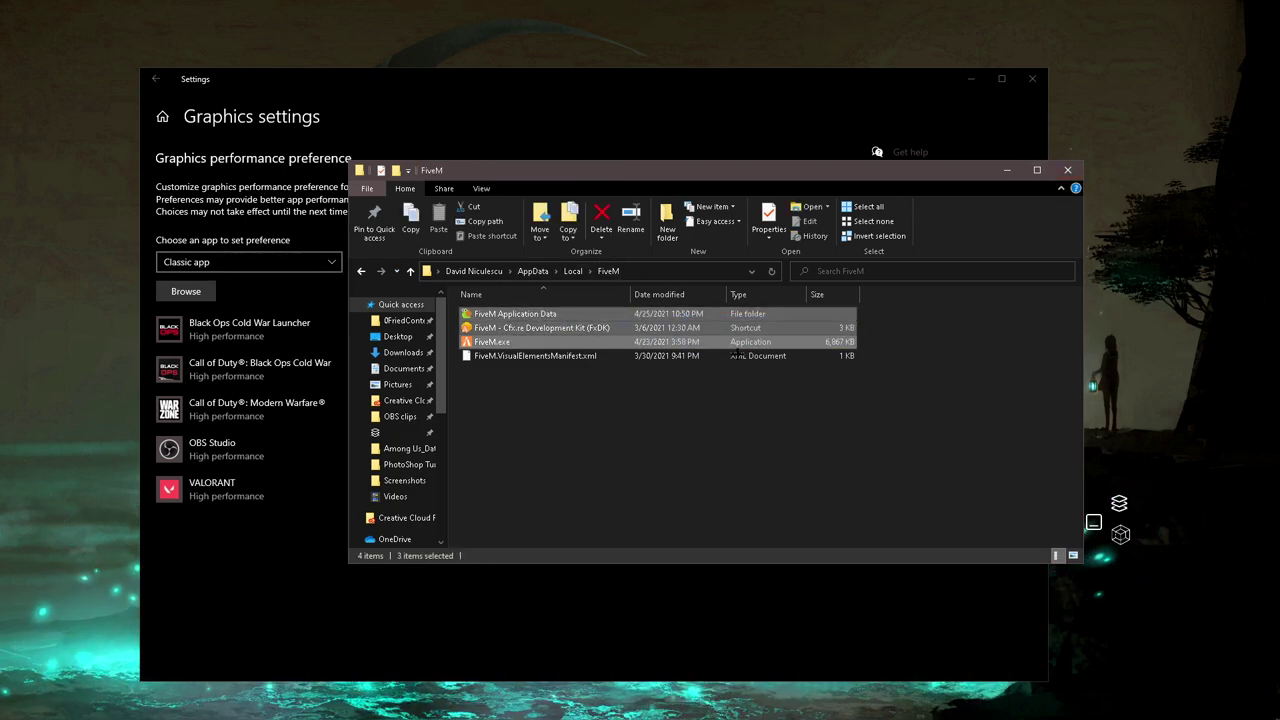
click(700, 400)
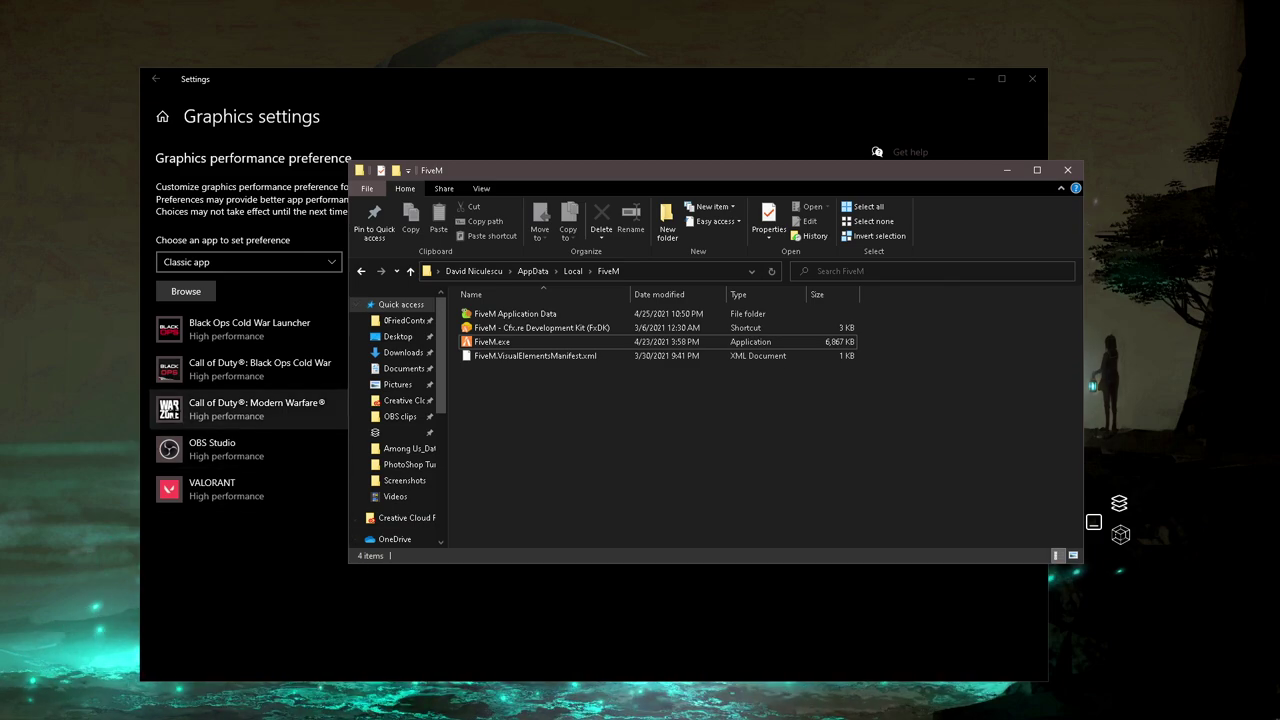
right_click(645, 345)
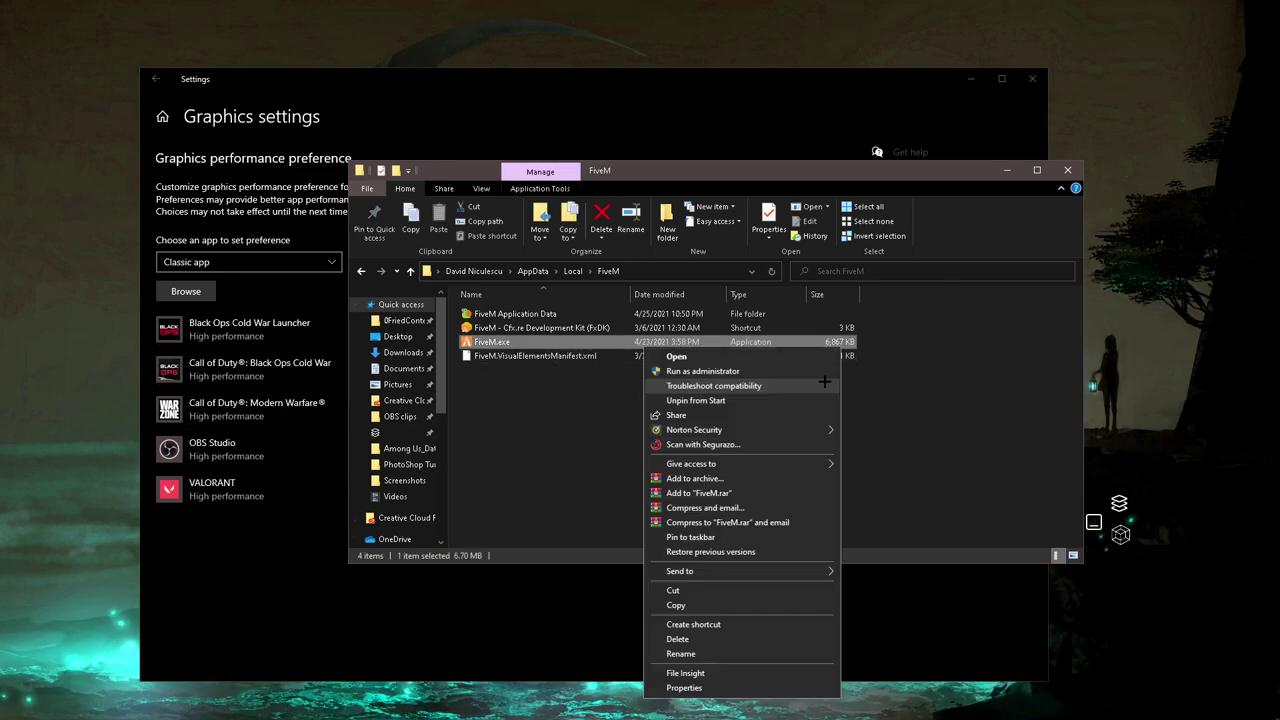
click(693, 624)
drag(510, 356, 90, 428)
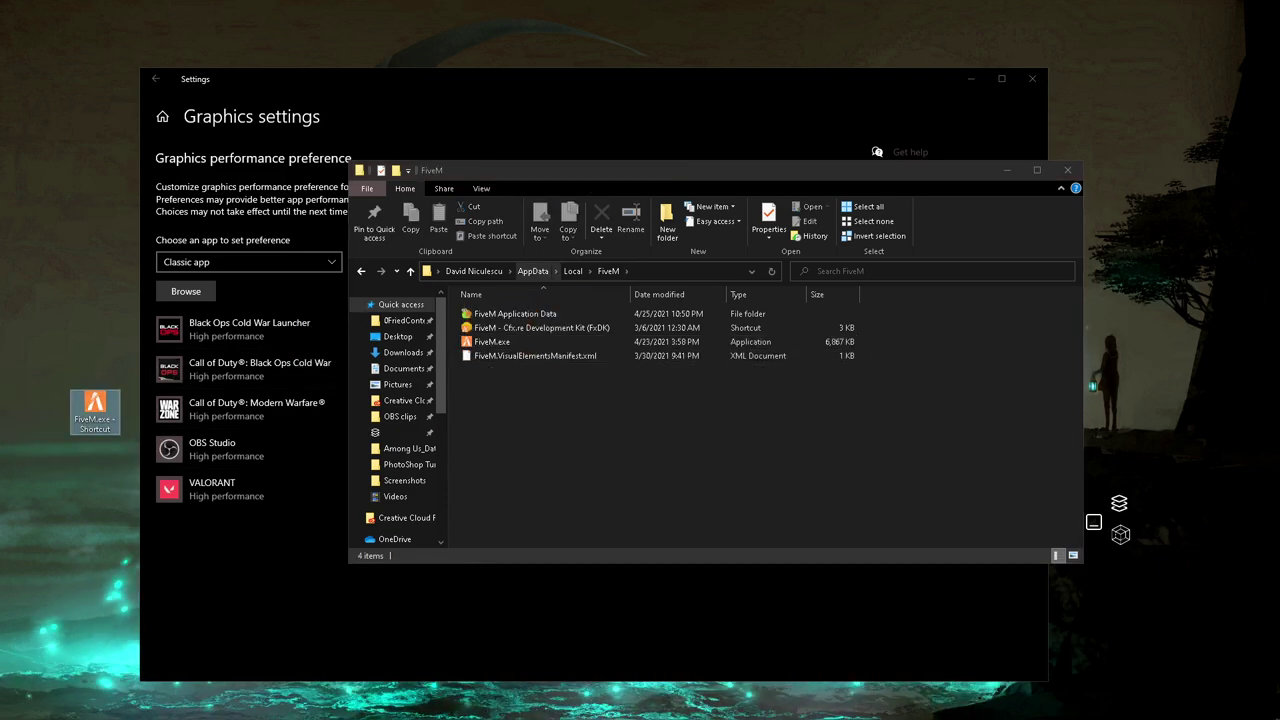
click(971, 80)
drag(95, 410, 297, 325)
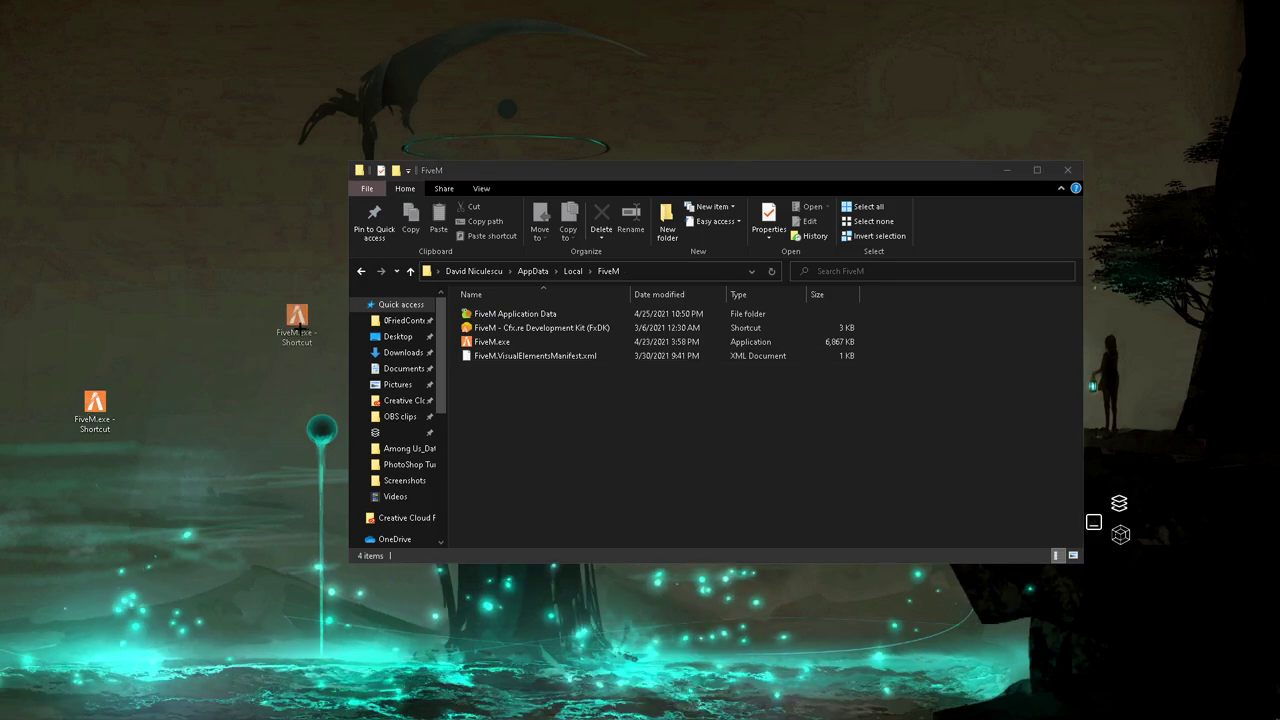
From the shortcut's properties, open the FiveM folder and copy its full path.
click(1019, 163)
right_click(297, 340)
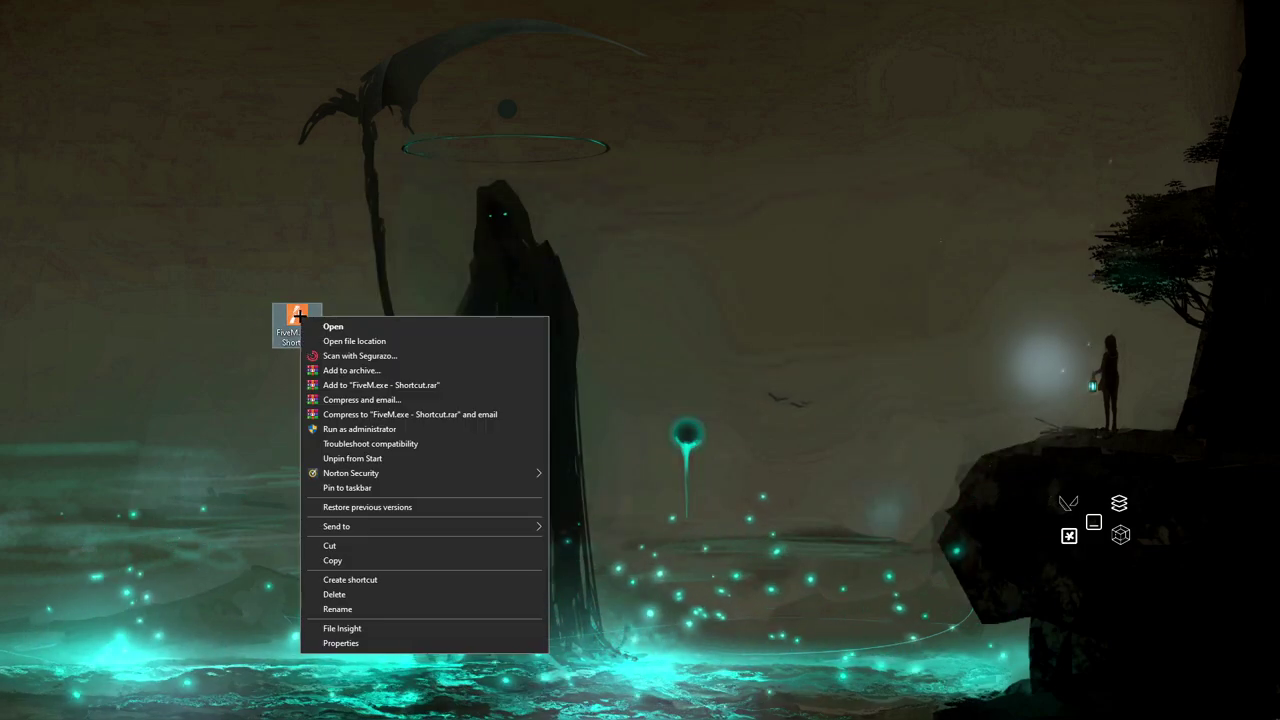
click(345, 643)
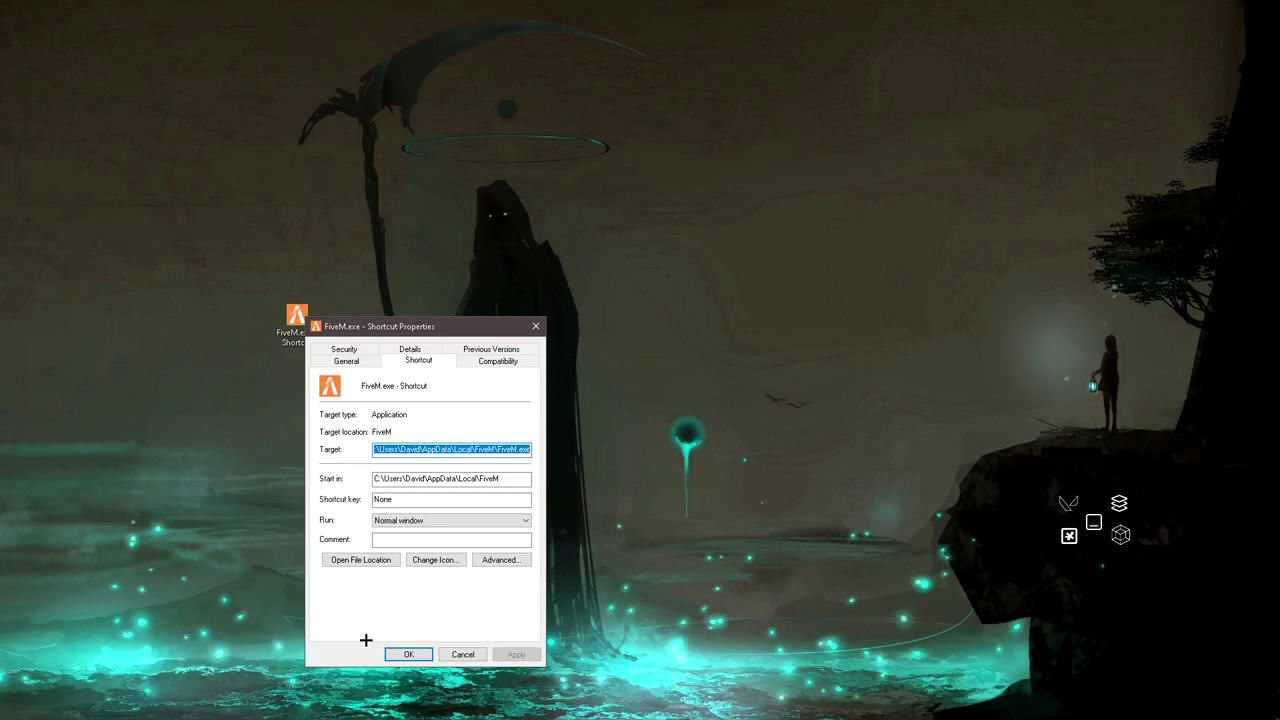
click(360, 559)
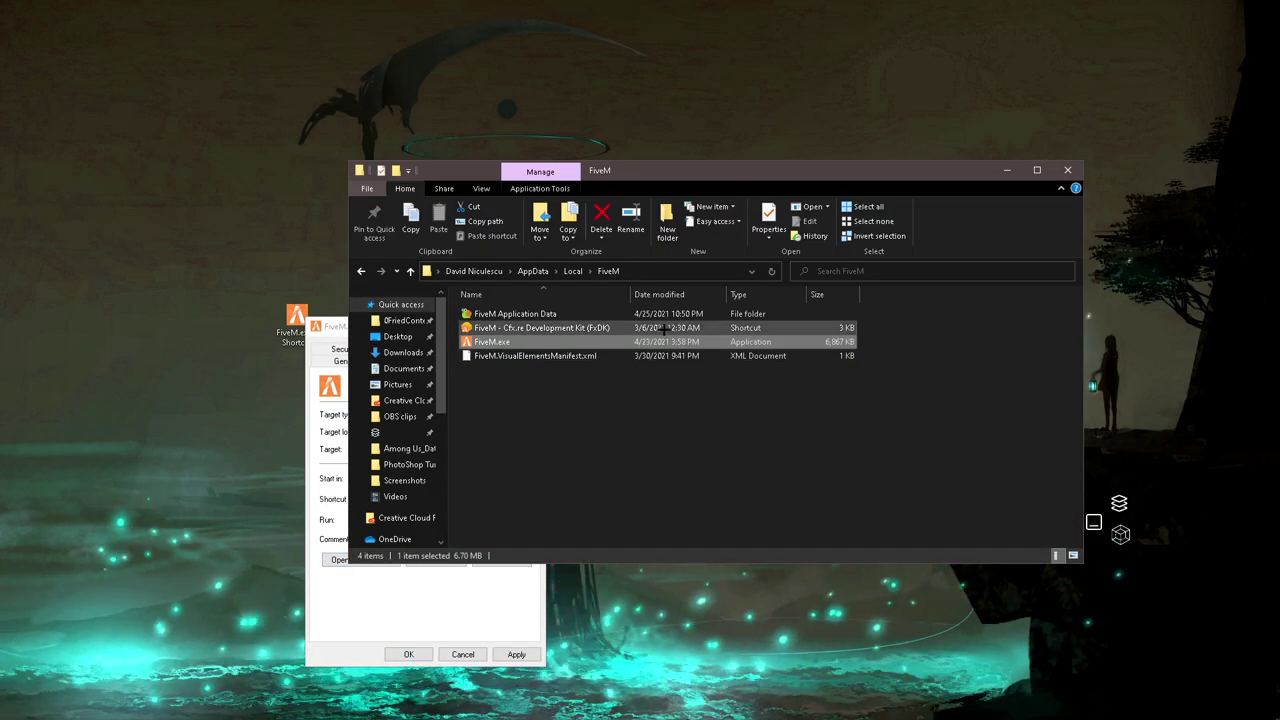
click(651, 271)
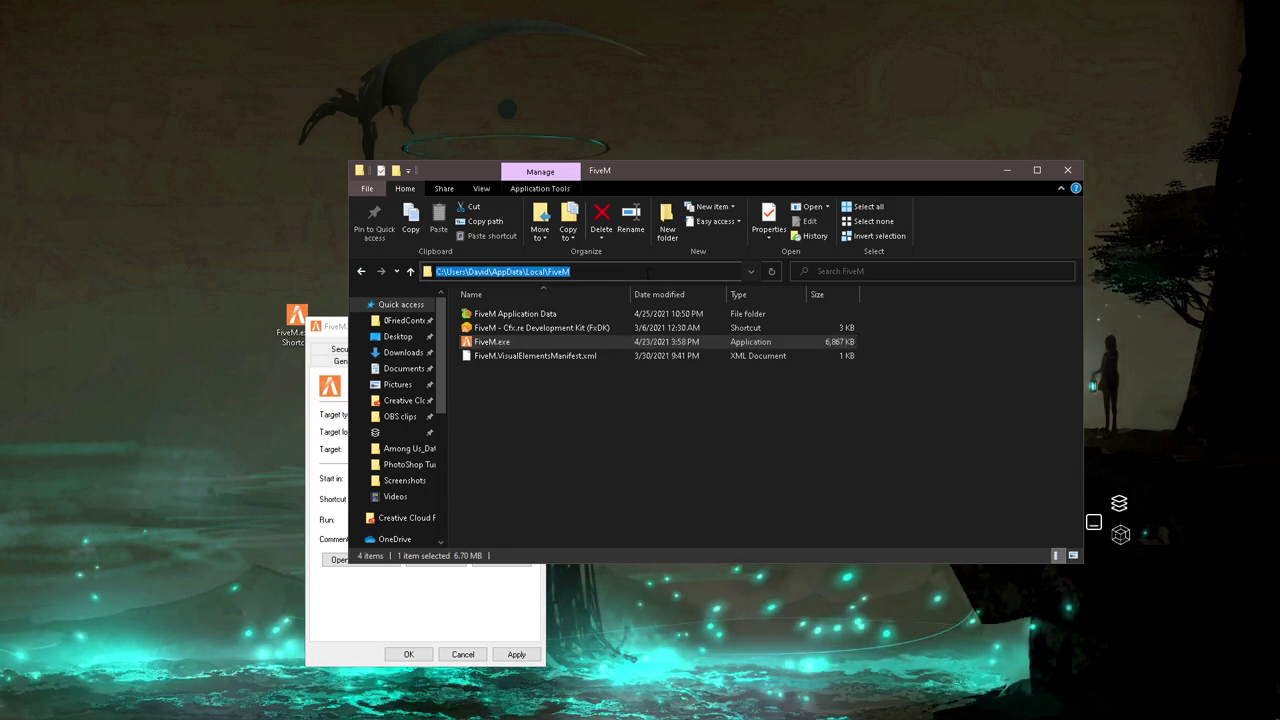
right_click(545, 270)
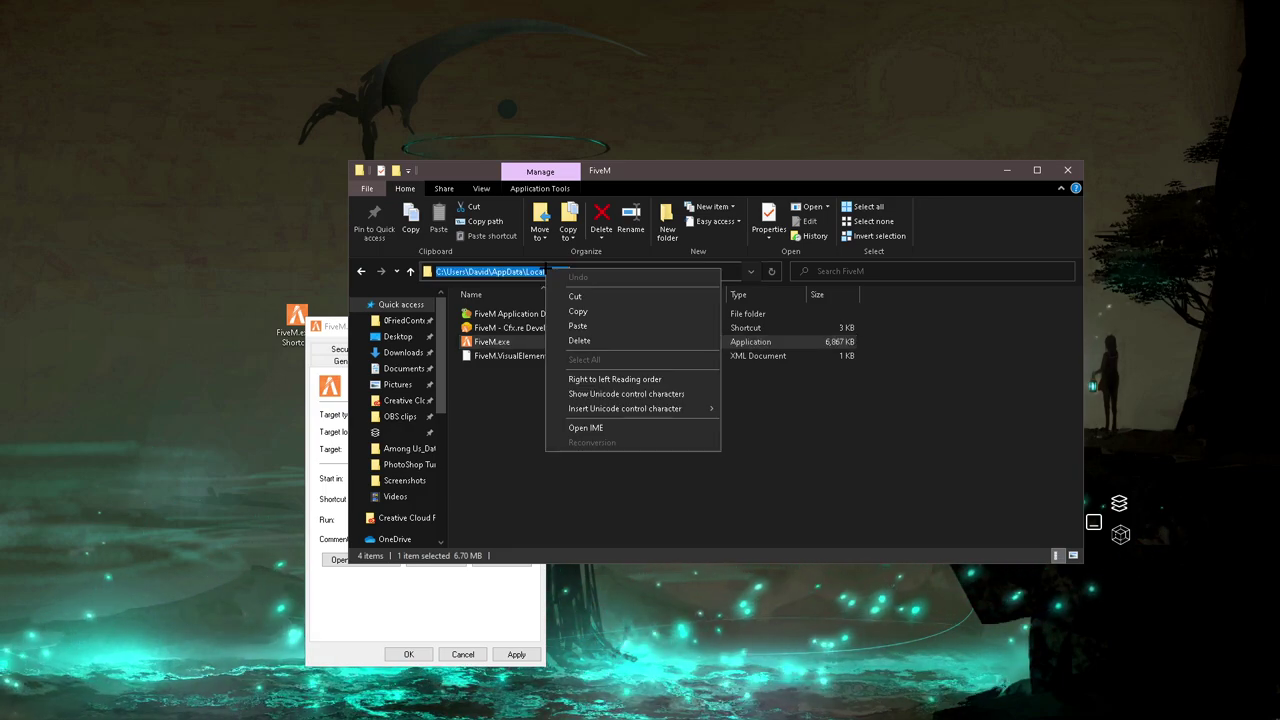
click(593, 311)
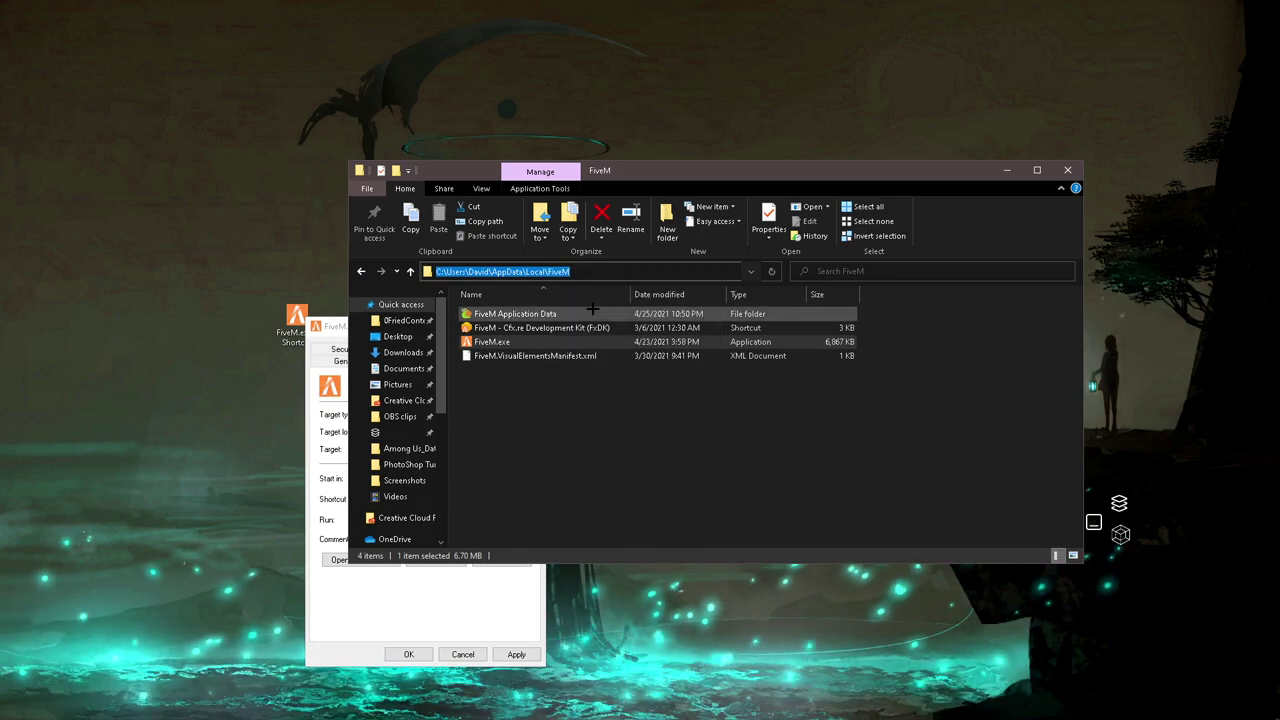
click(405, 615)
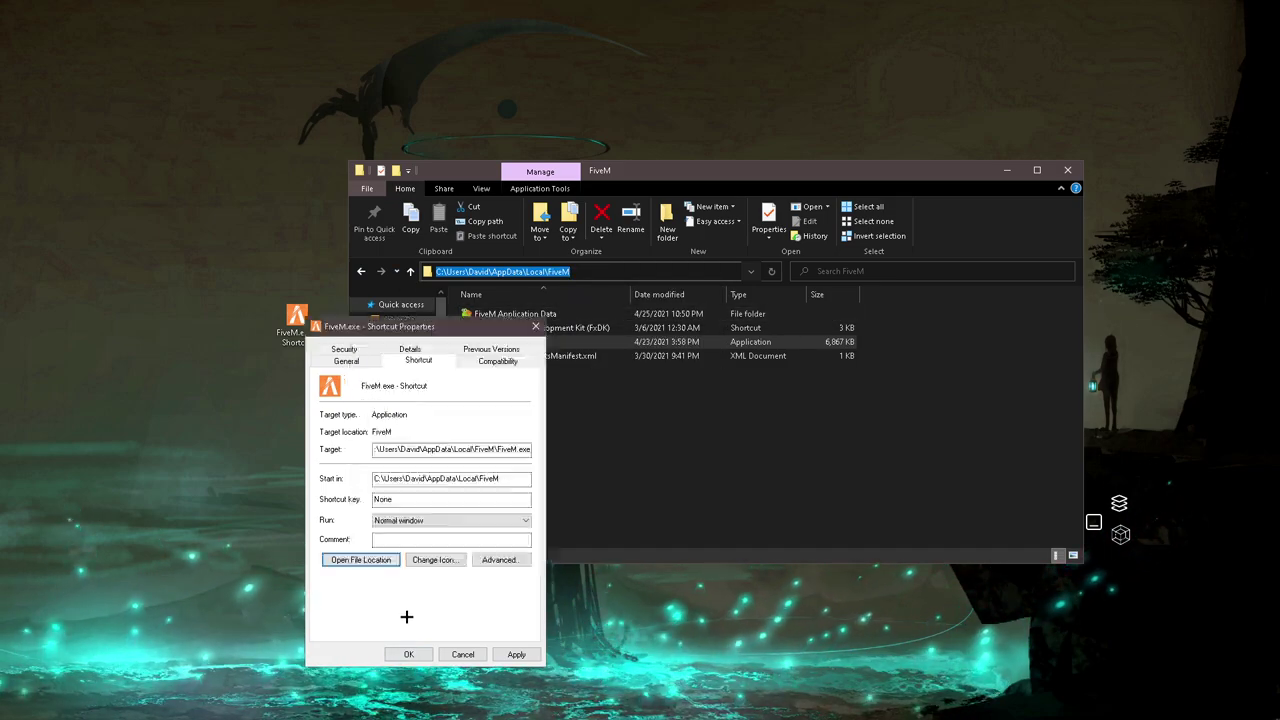
click(503, 700)
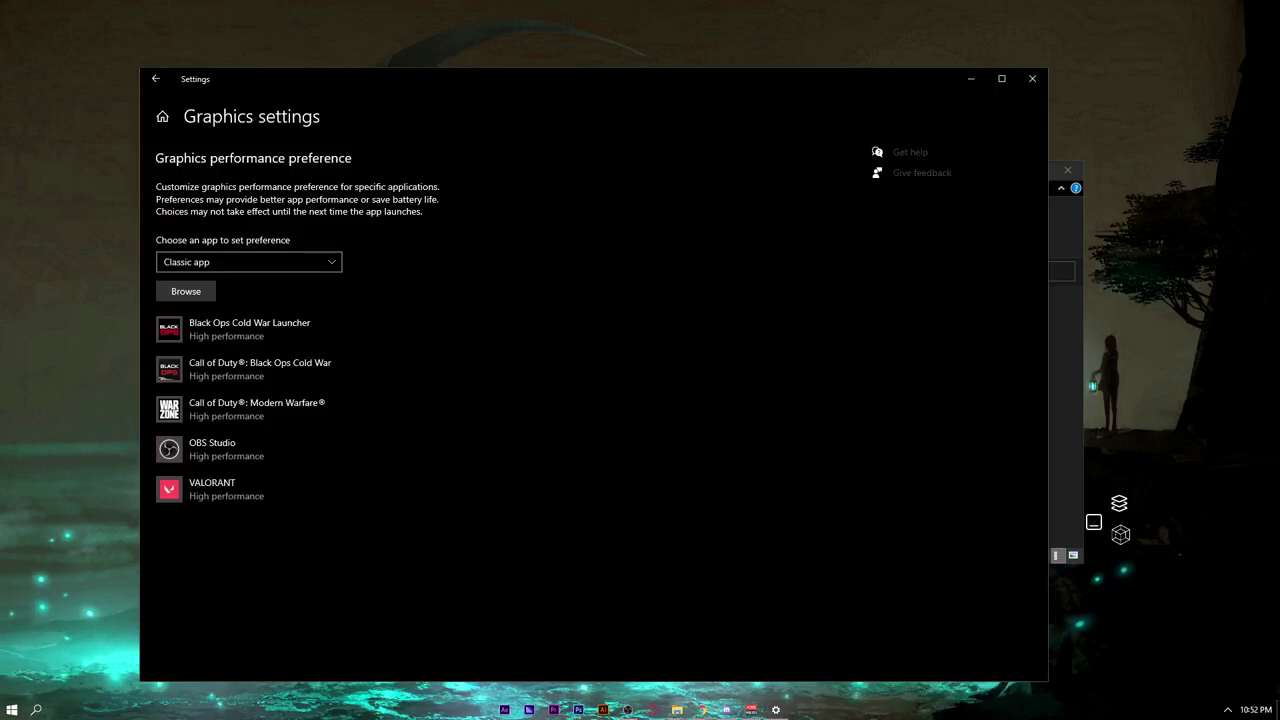
click(162, 116)
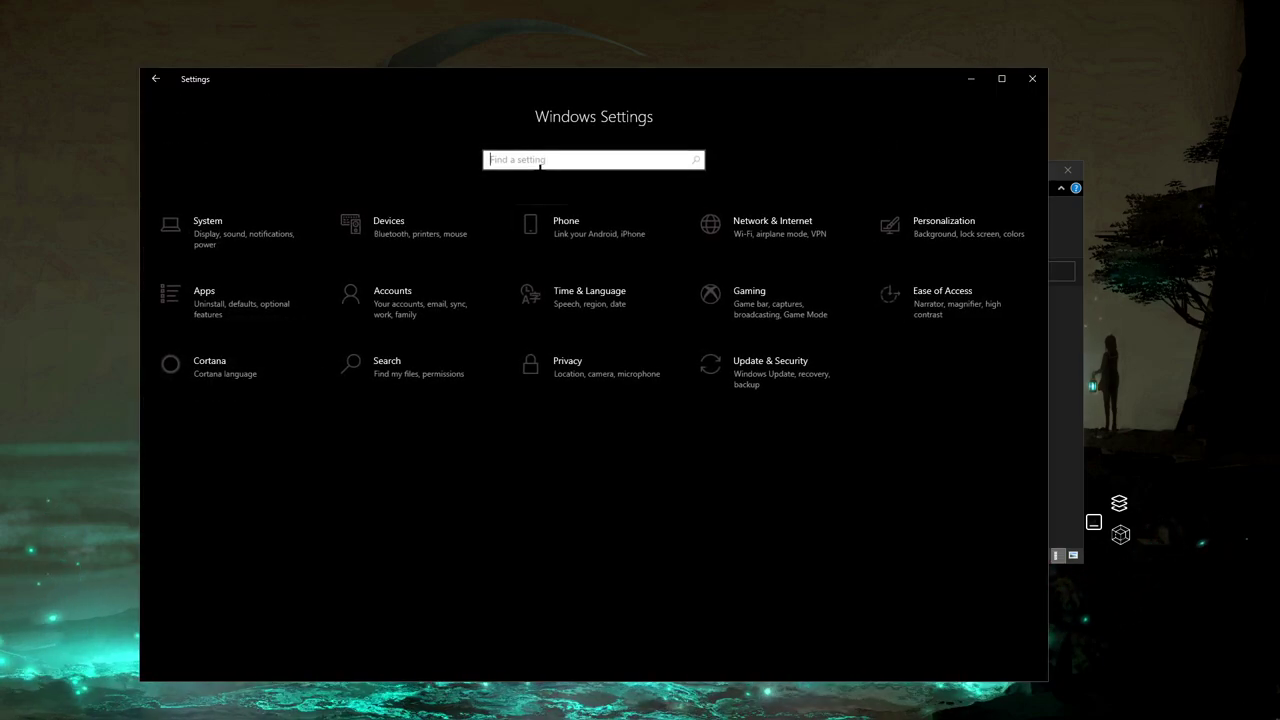
text(displa)
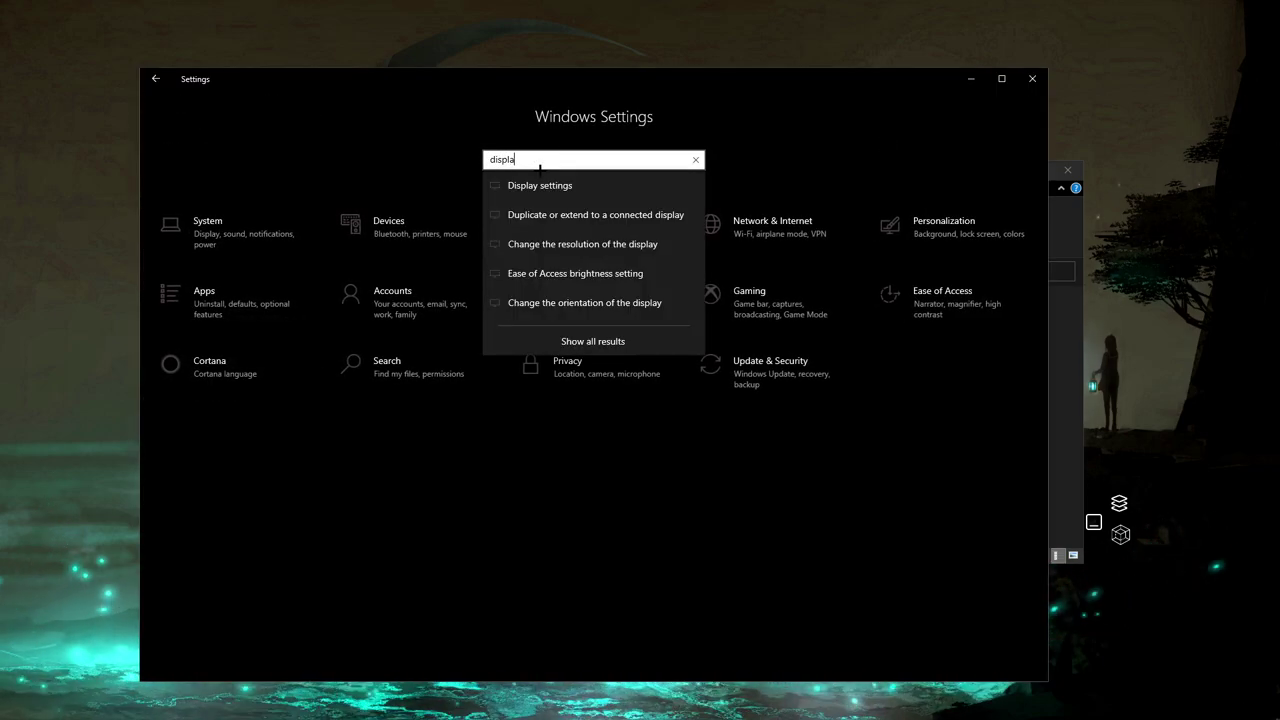
click(598, 199)
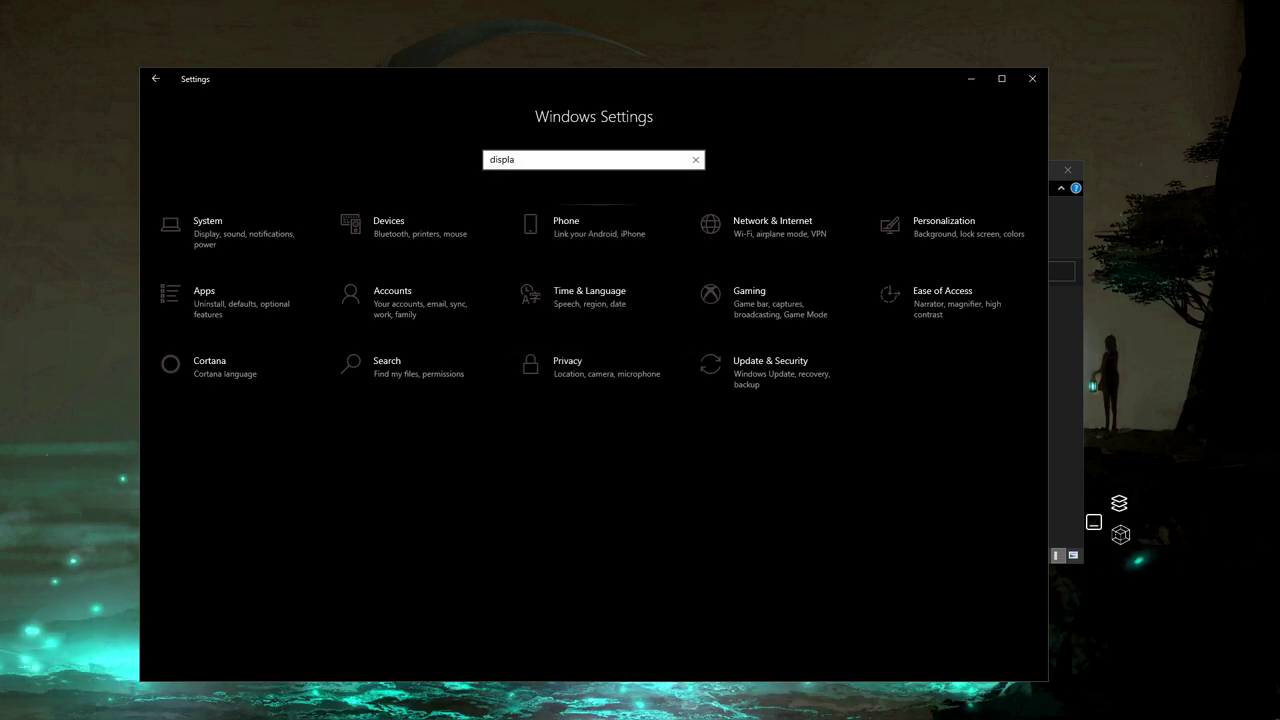
scroll(598, 199, down, 5)
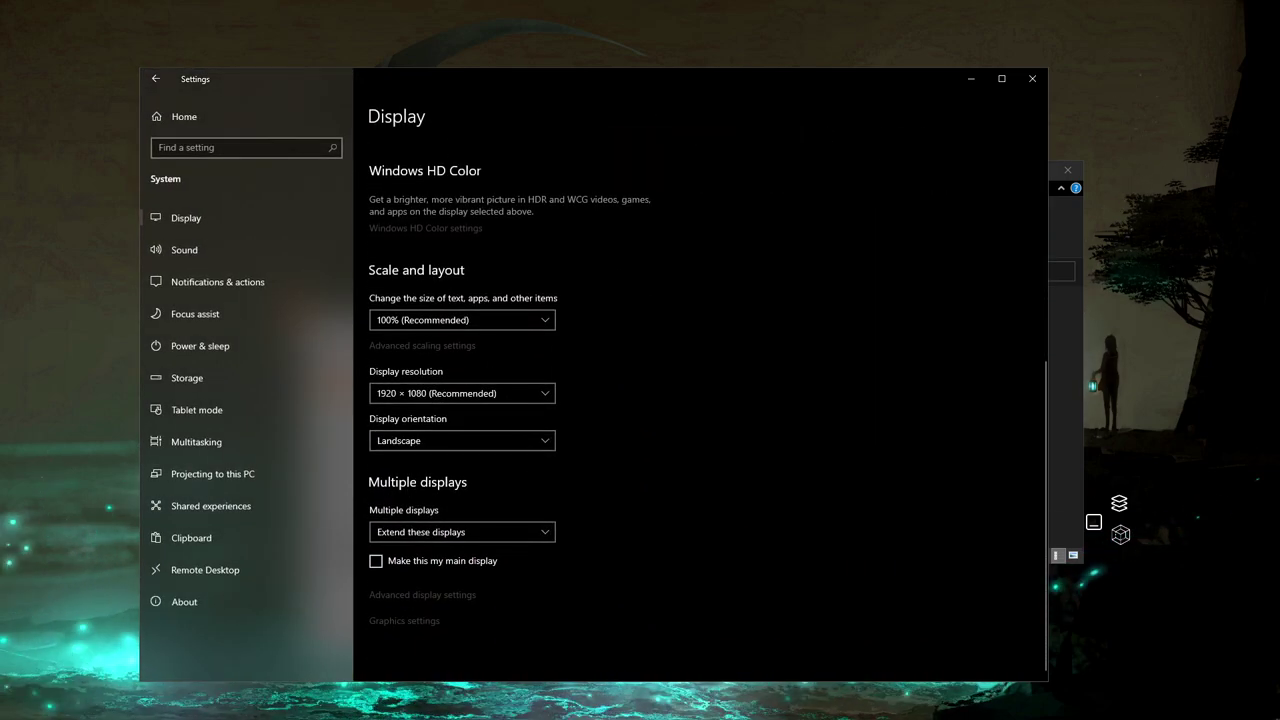
scroll(437, 345, up, 3)
scroll(437, 345, down, 3)
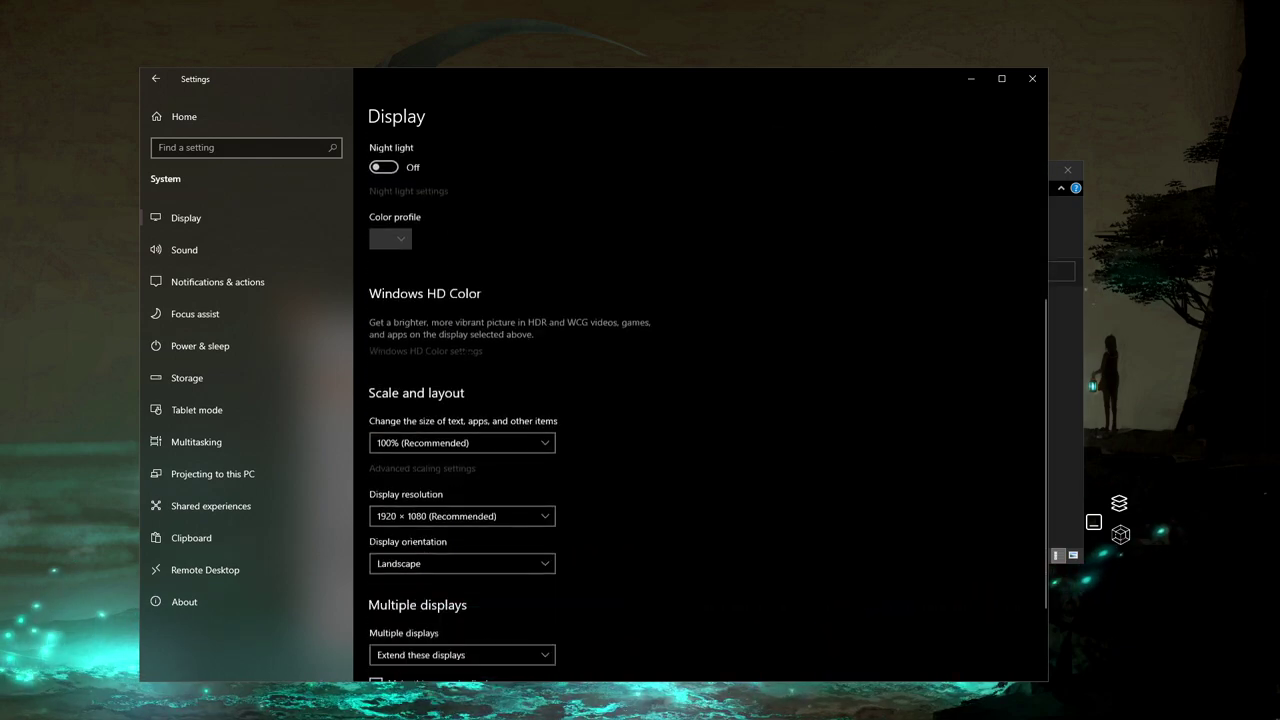
click(404, 620)
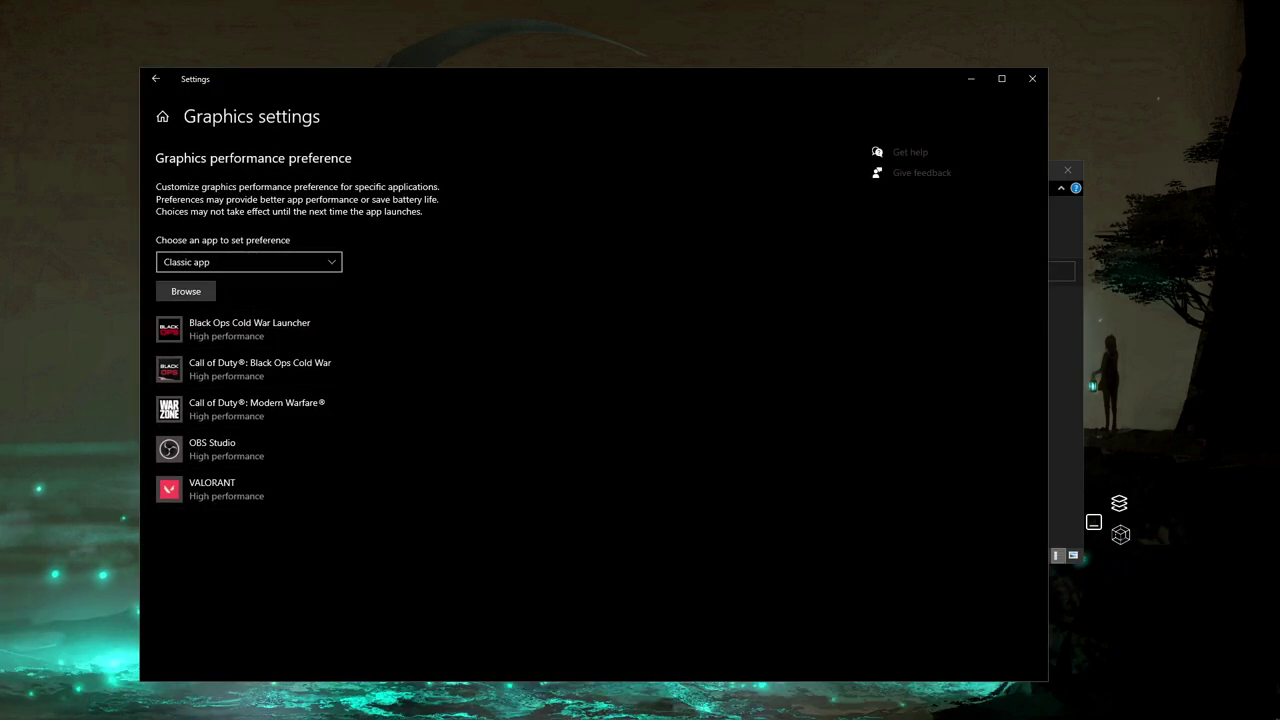
Set the graphics preference app type to Classic app.
click(249, 262)
click(249, 262)
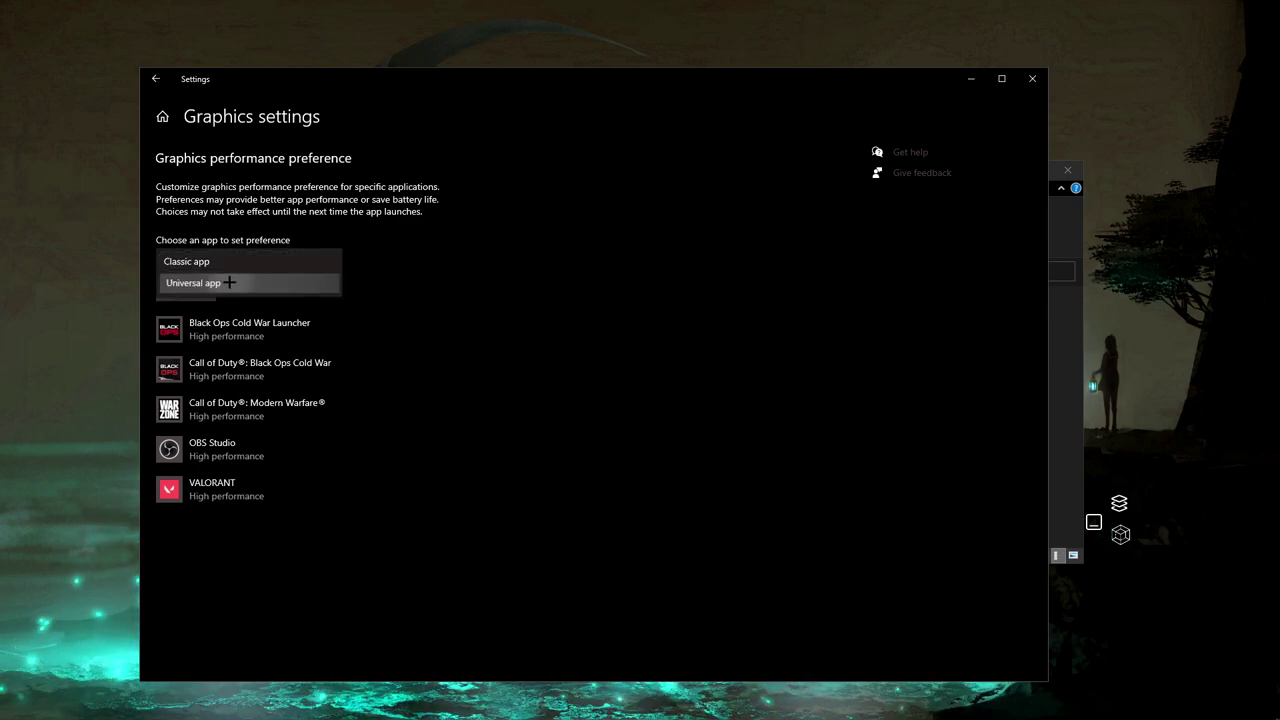
click(230, 280)
click(249, 262)
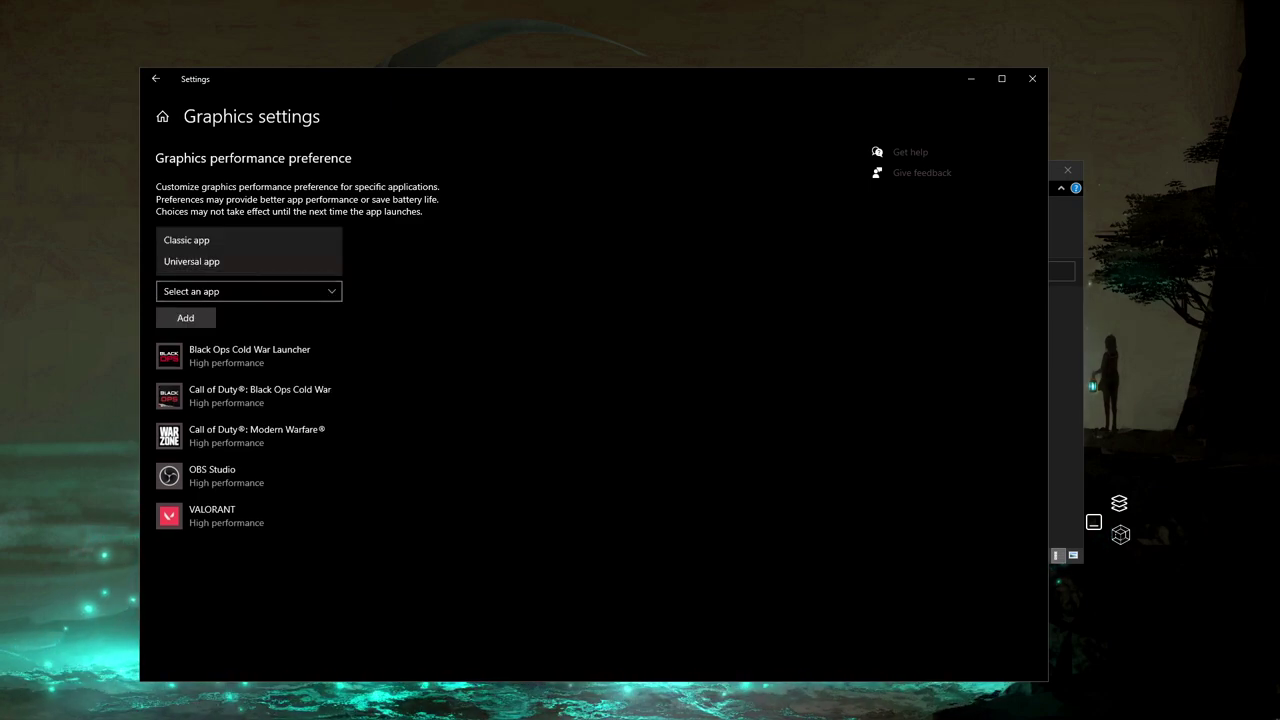
click(1228, 709)
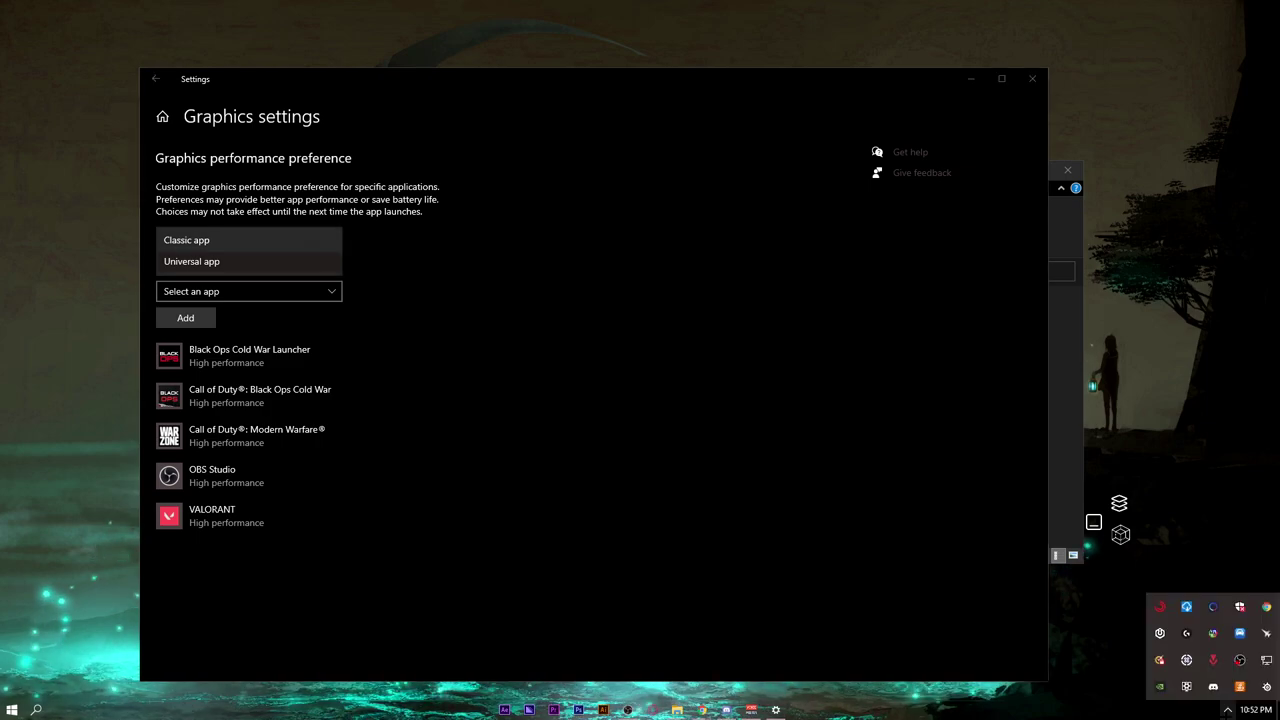
click(195, 240)
Browse to the pasted FiveM folder path and add FiveM.exe to the list.
click(183, 291)
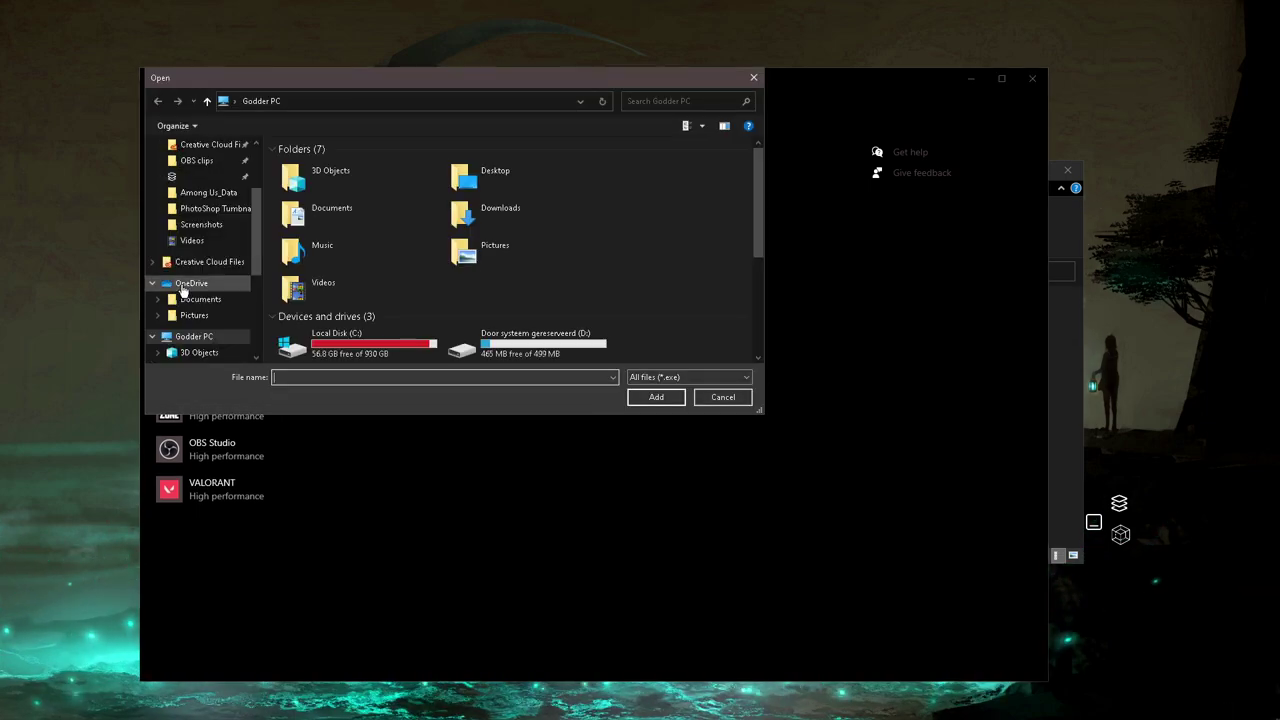
click(336, 104)
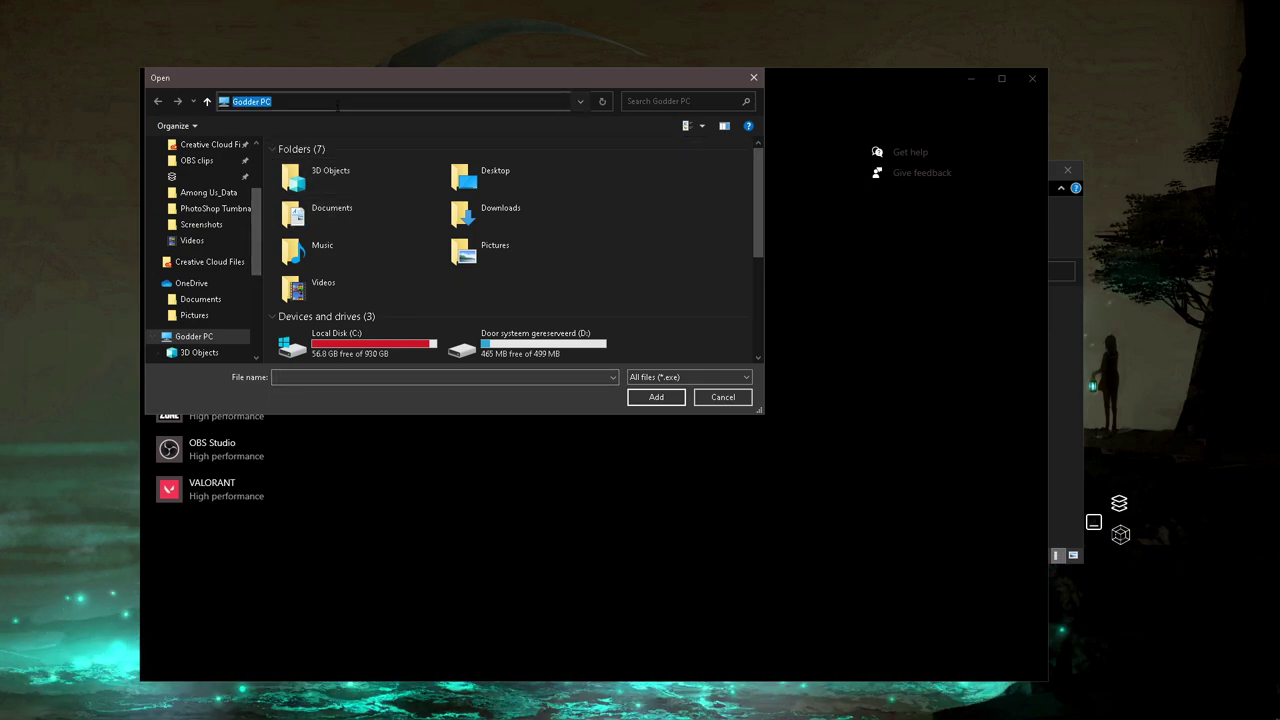
key(ctrl+a)
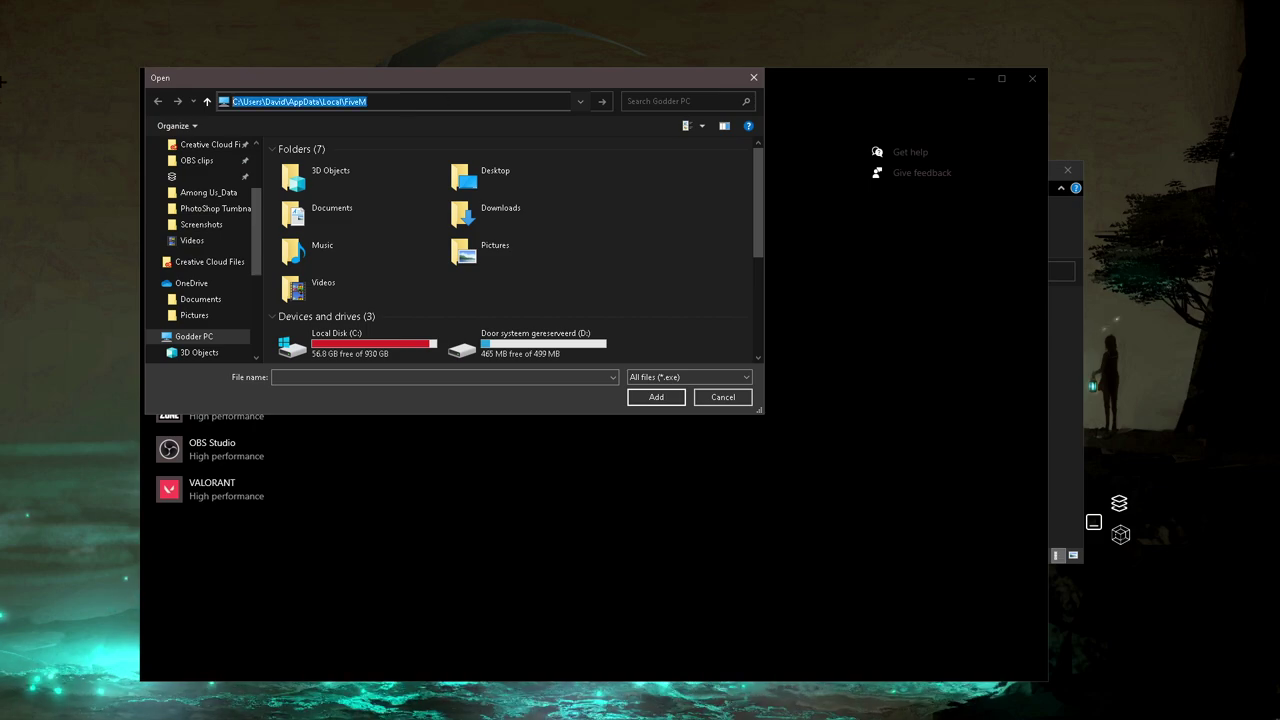
key(BackSpace)
right_click(269, 101)
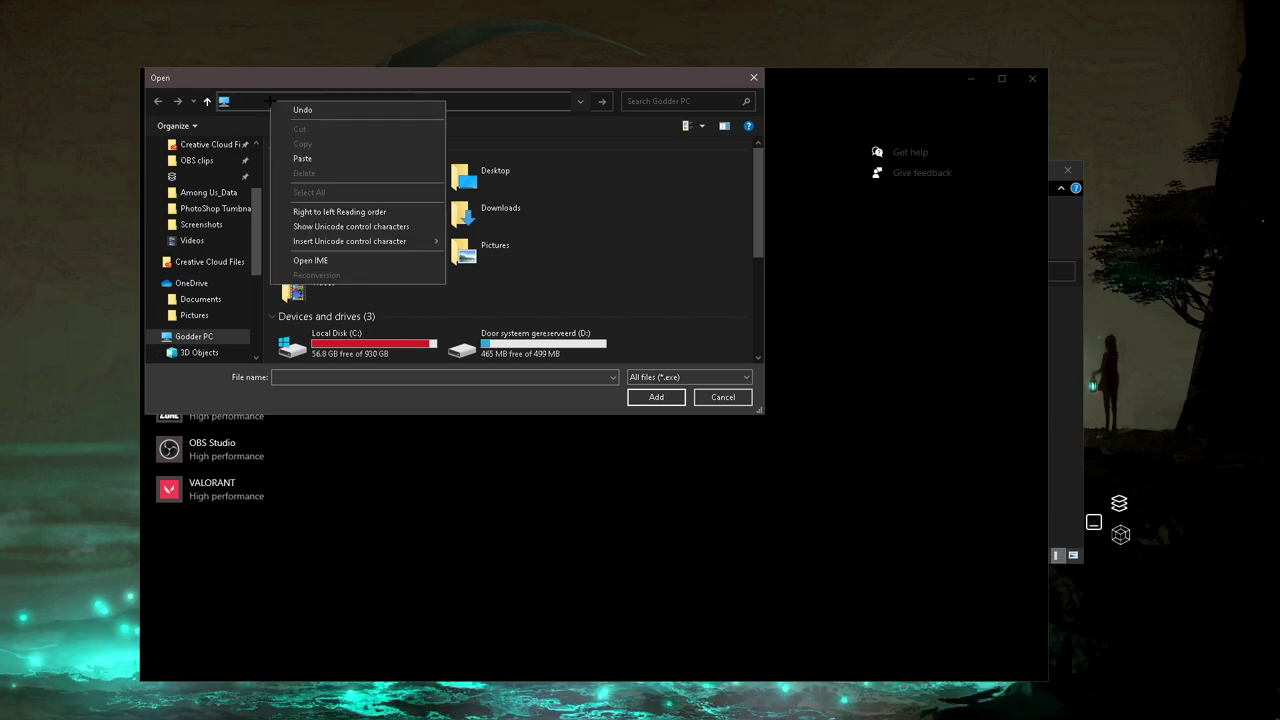
click(305, 158)
key(Return)
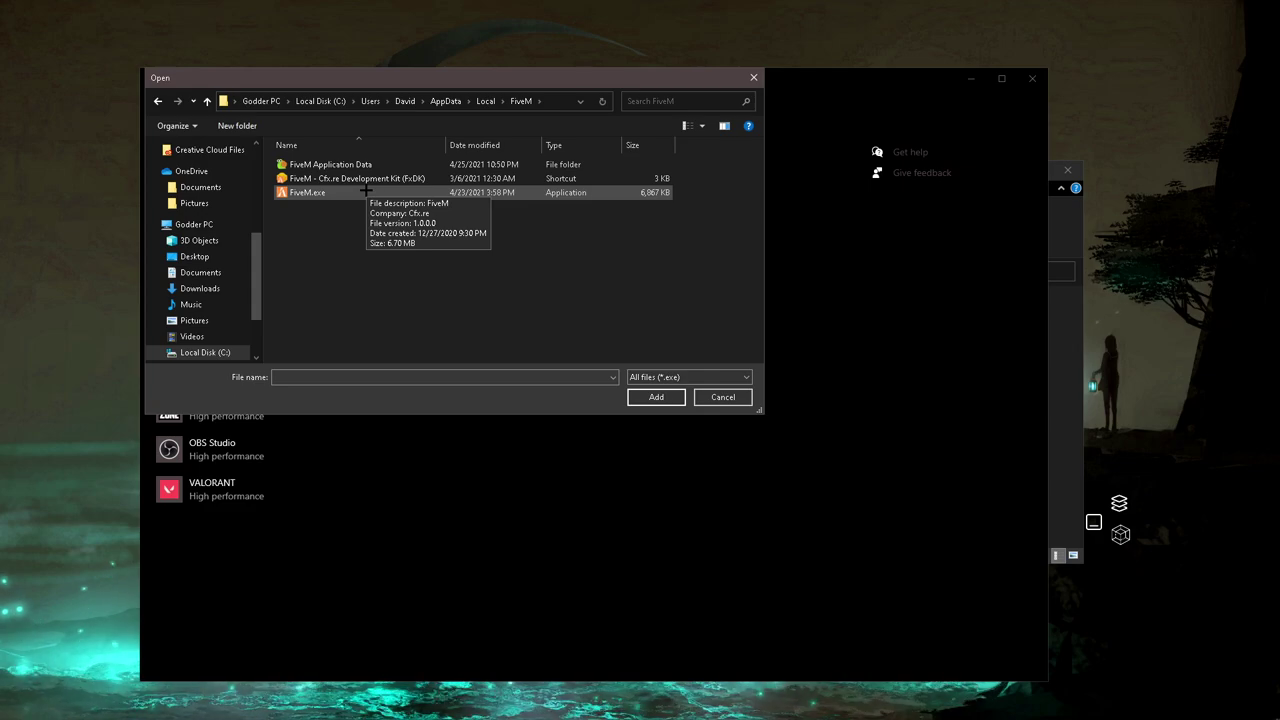
click(434, 195)
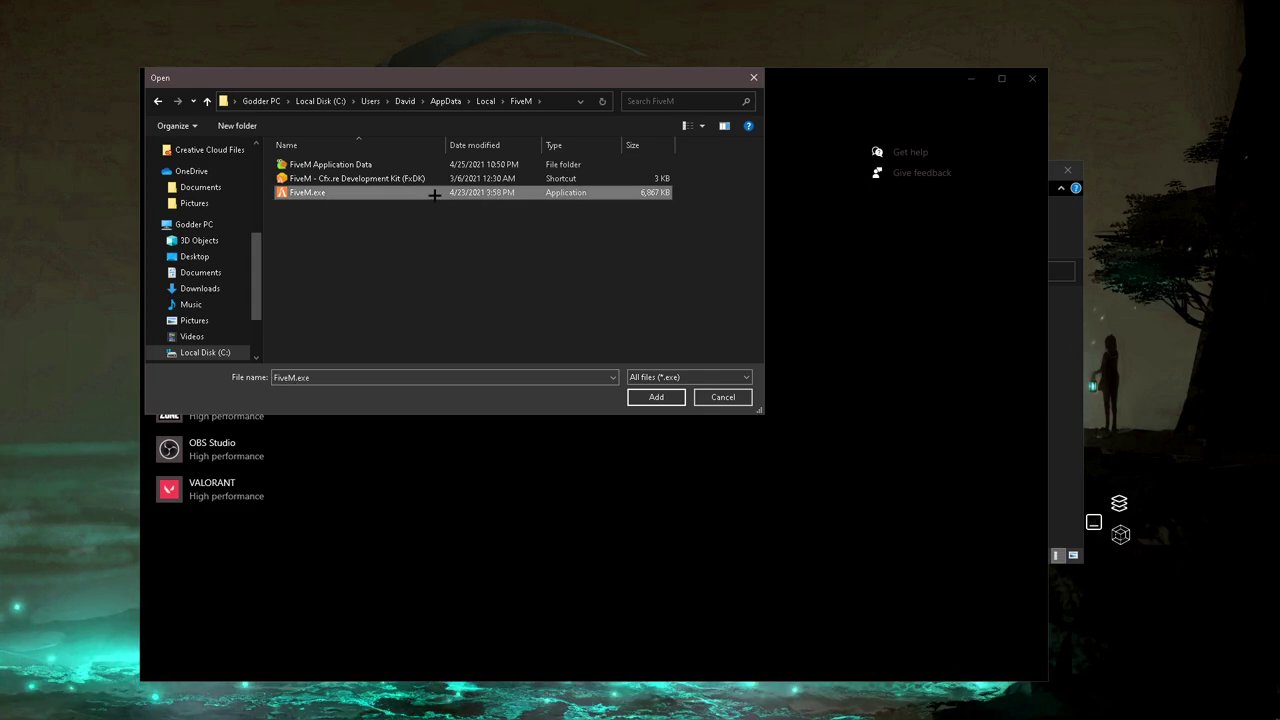
click(648, 398)
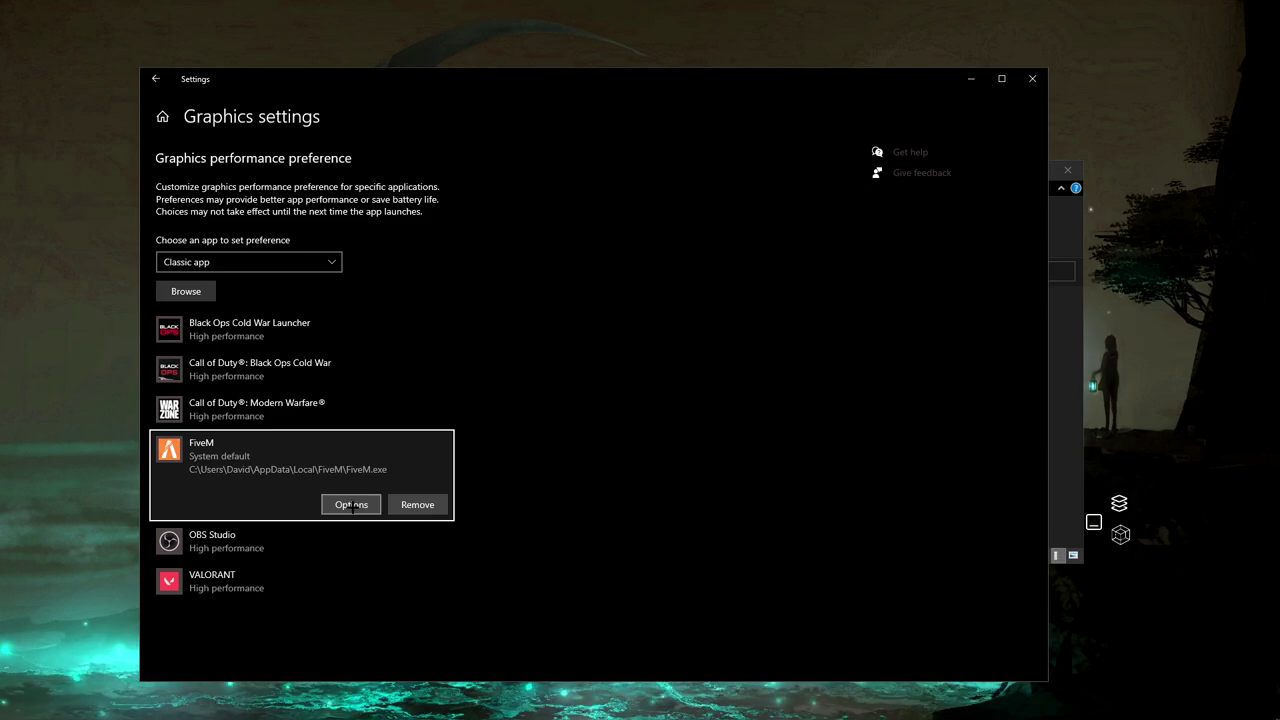
Save High performance as FiveM's graphics preference and confirm the setting.
click(351, 504)
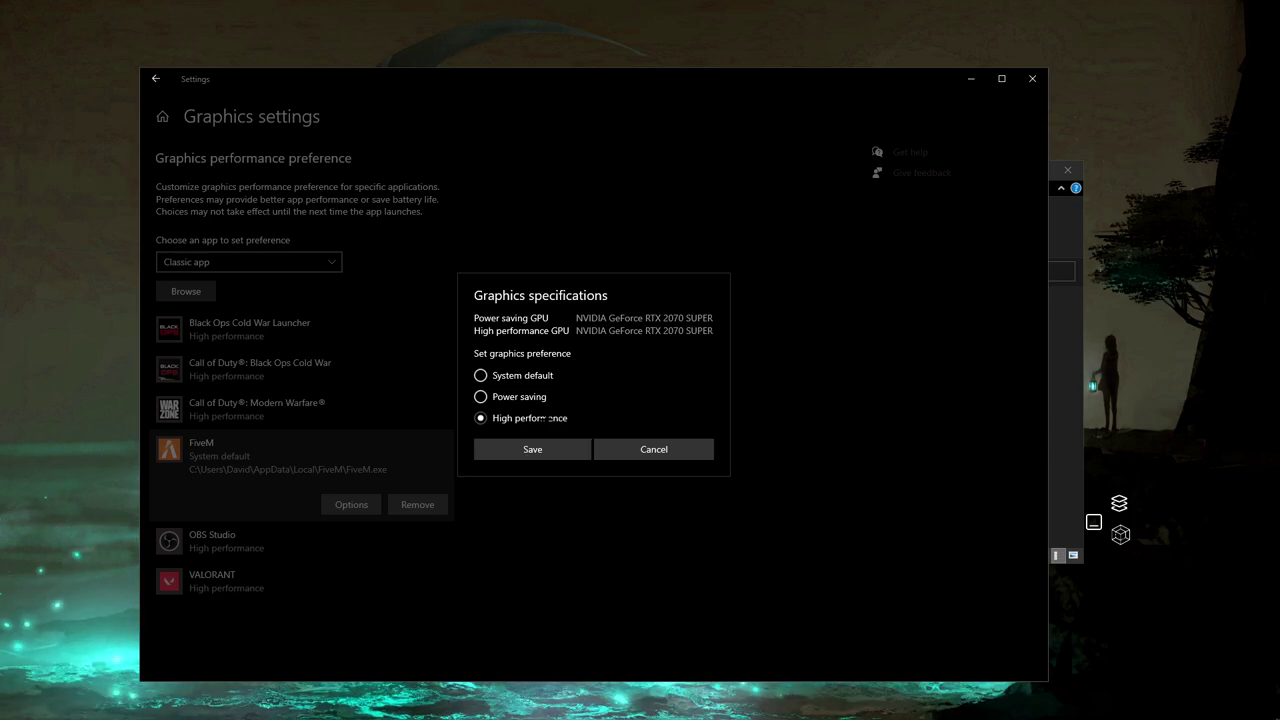
click(548, 452)
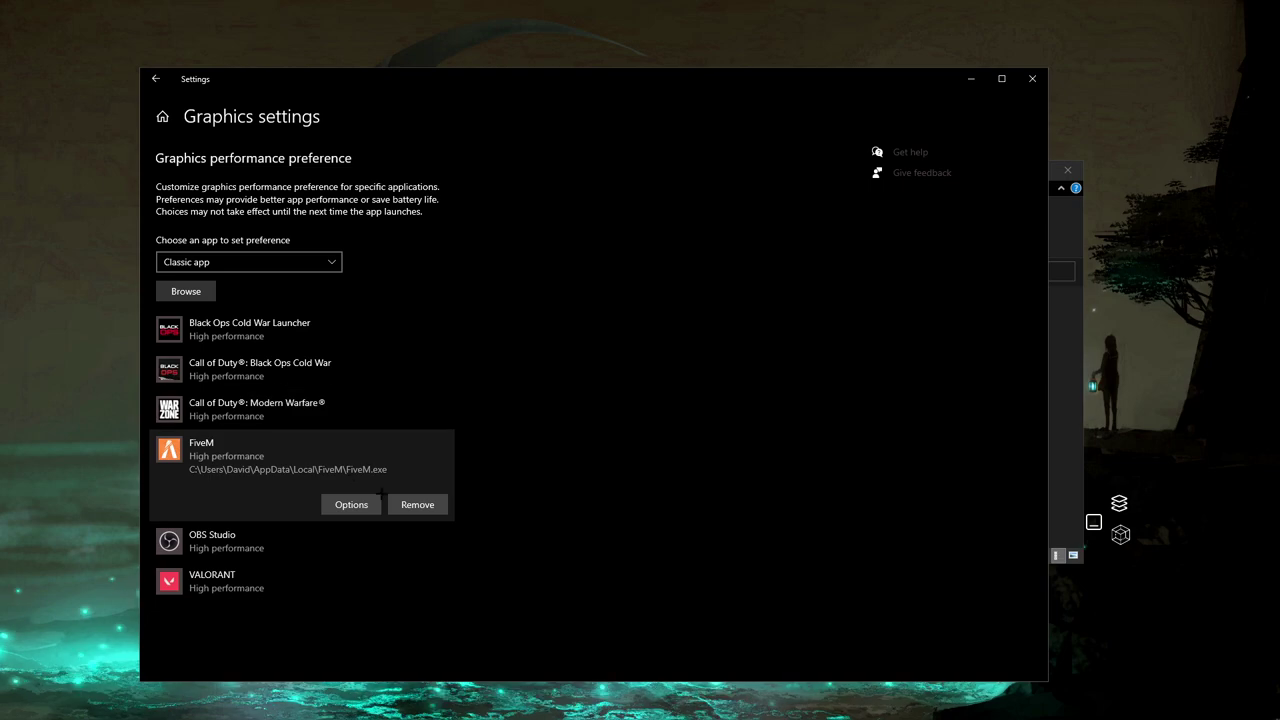
click(300, 370)
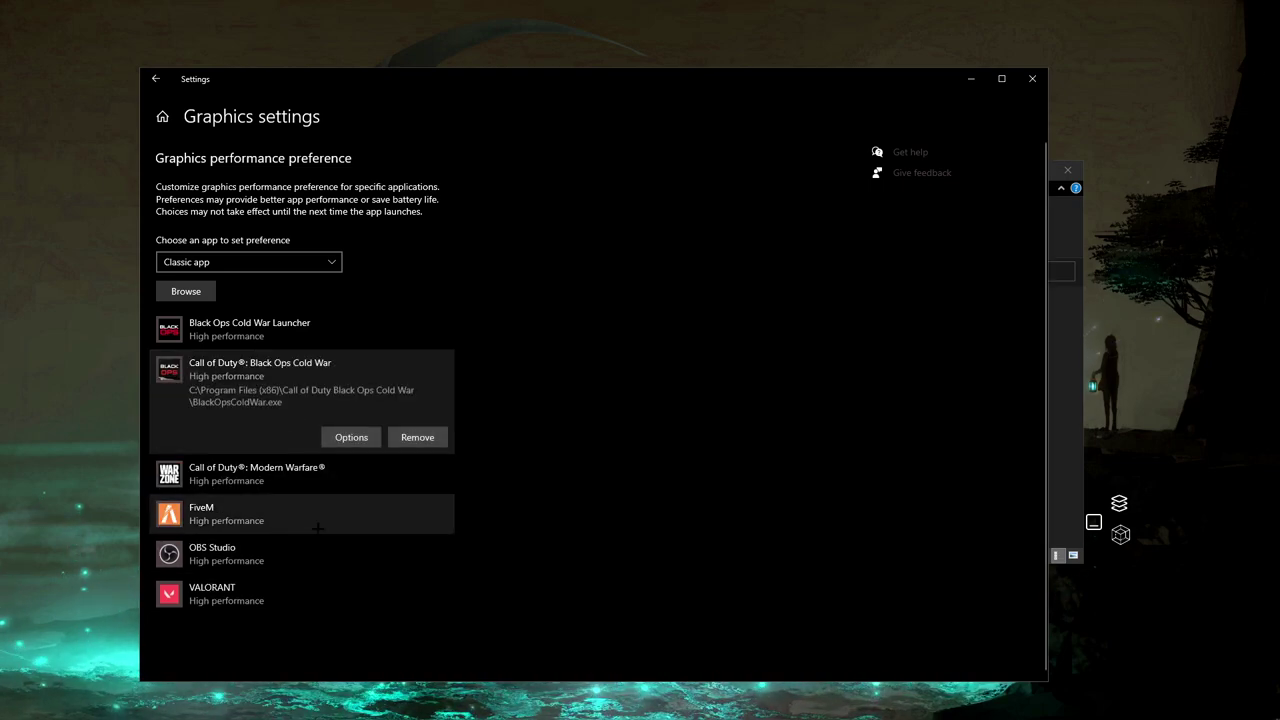
click(275, 514)
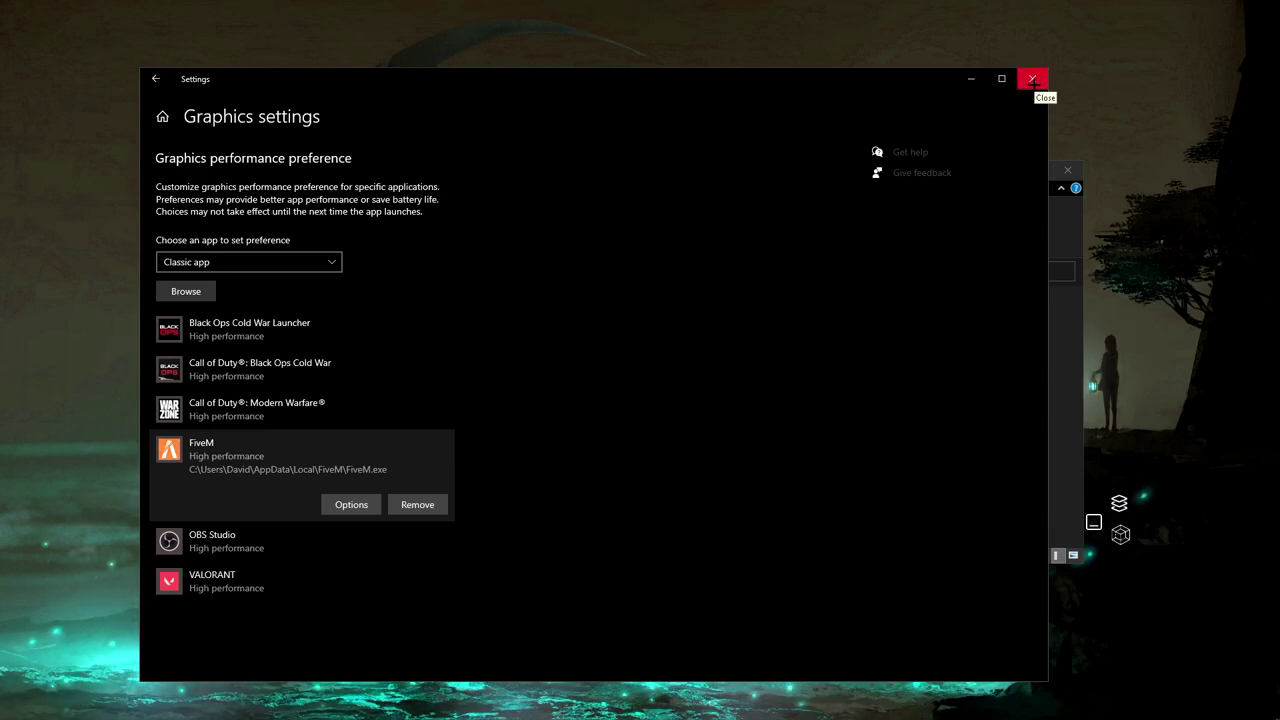
Close Settings, the shortcut Properties dialog and the FiveM folder window.
click(153, 80)
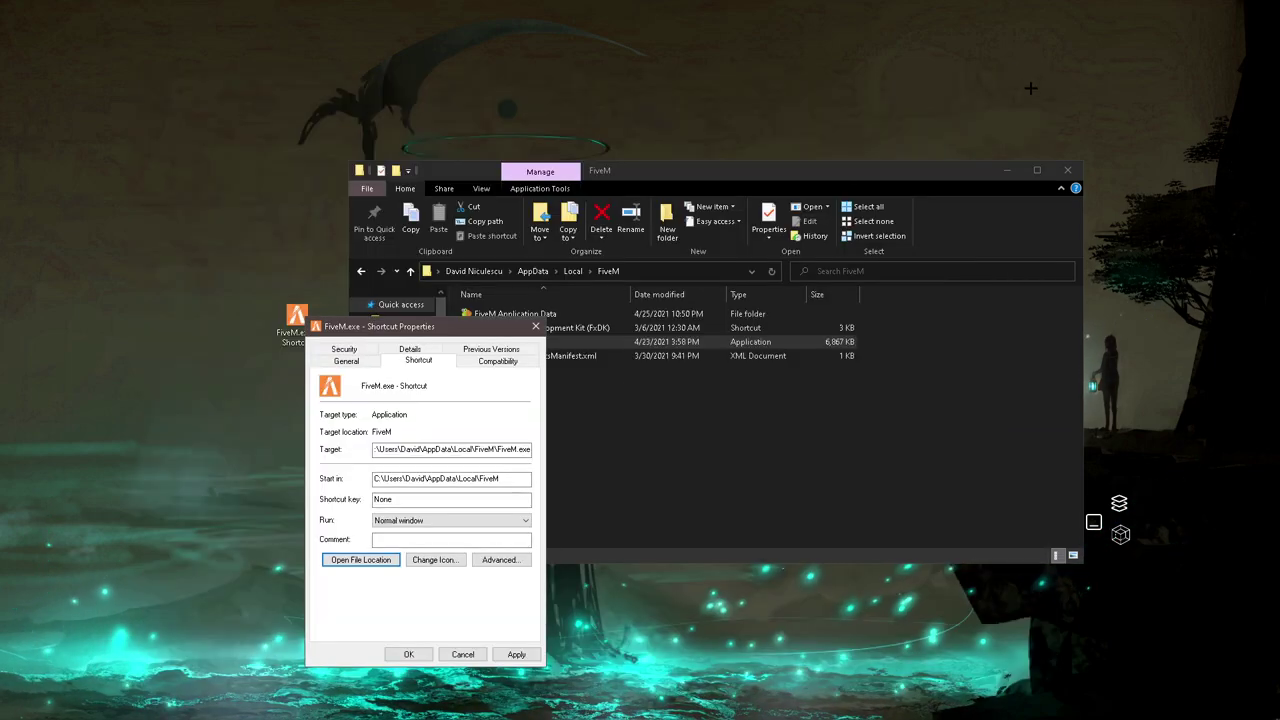
click(535, 326)
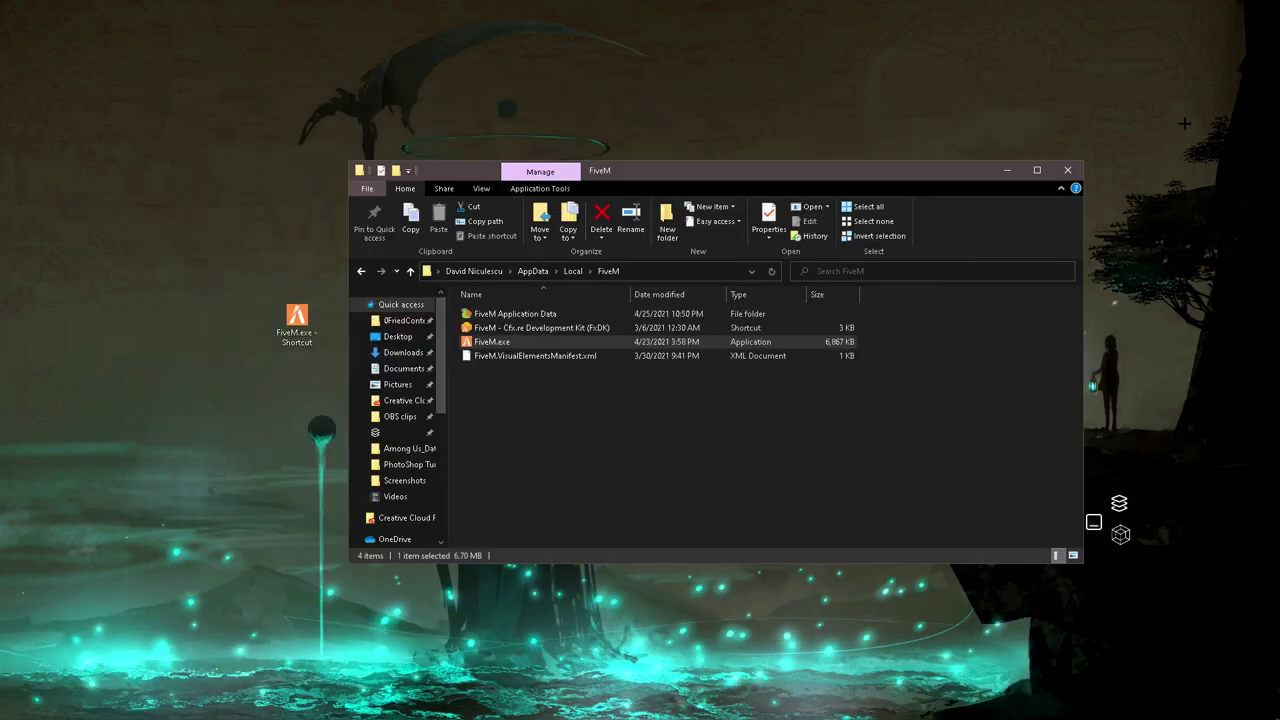
click(1067, 170)
click(1228, 709)
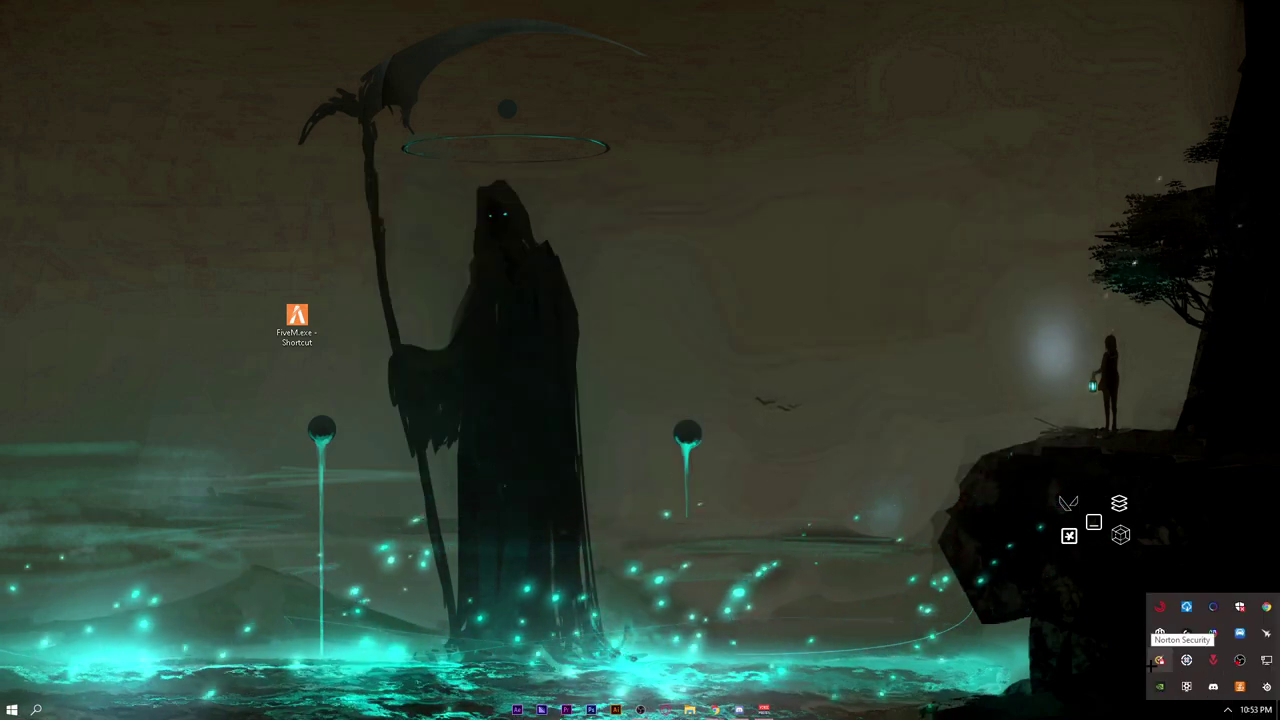
Delete the FiveM.exe shortcut from the desktop.
click(865, 503)
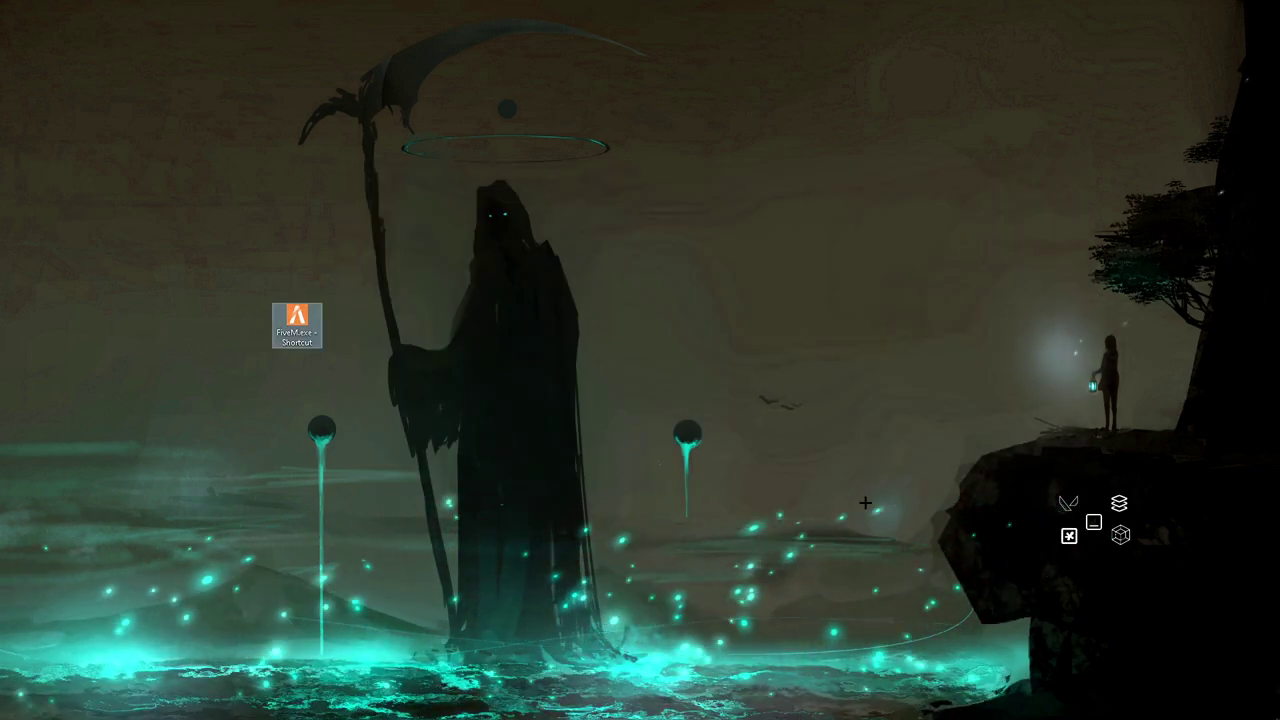
right_click(319, 327)
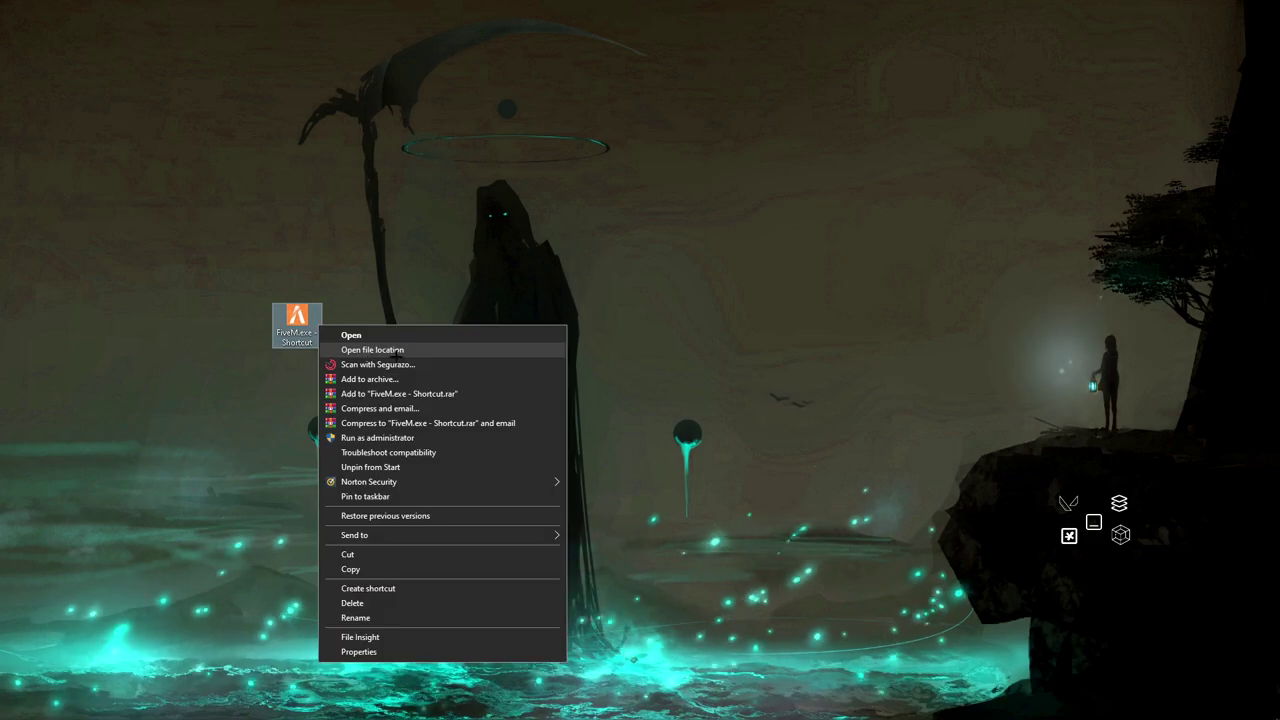
click(352, 603)
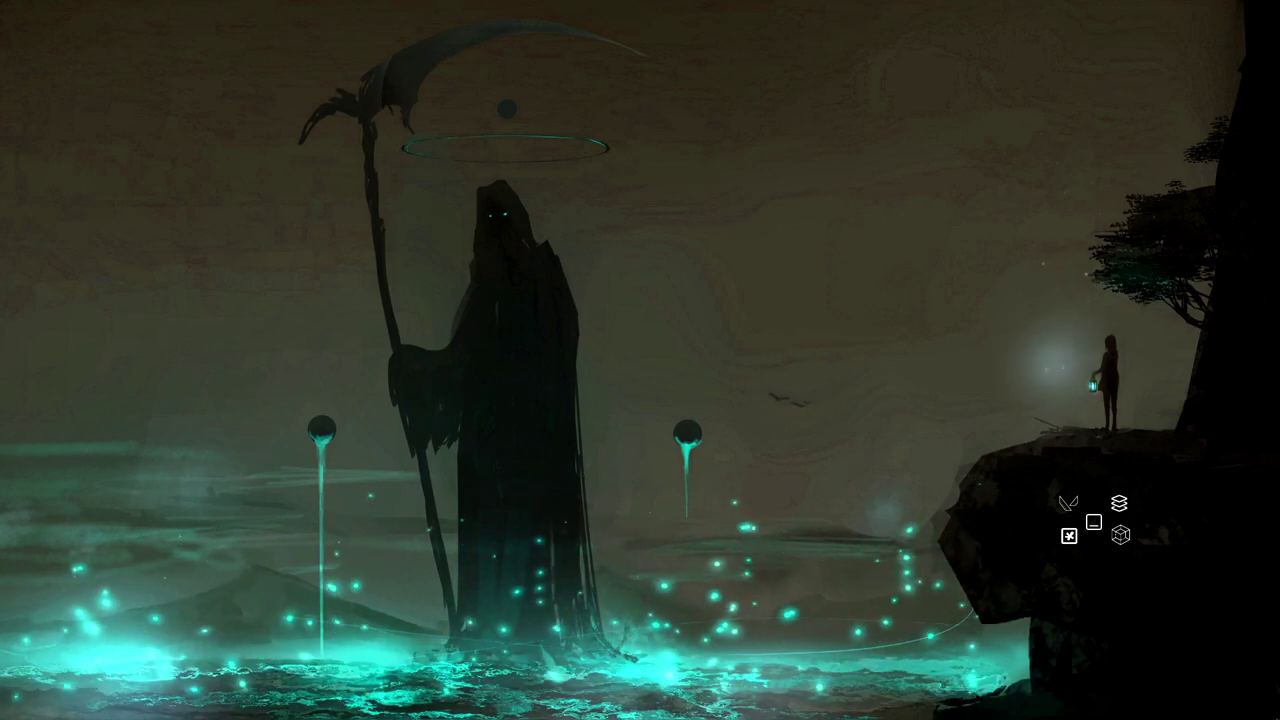
drag(1034, 5, 346, 695)
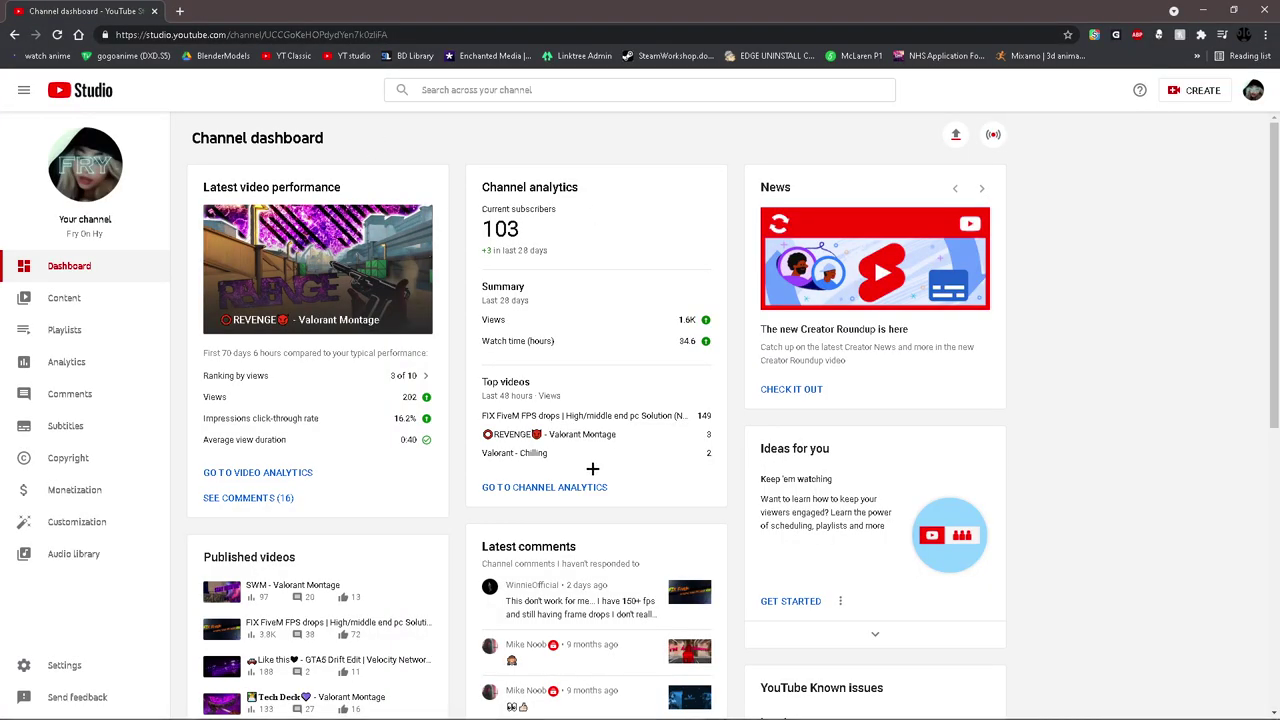
Open the FIX FiveM FPS drops video's analytics and scroll to its audience retention chart.
click(594, 418)
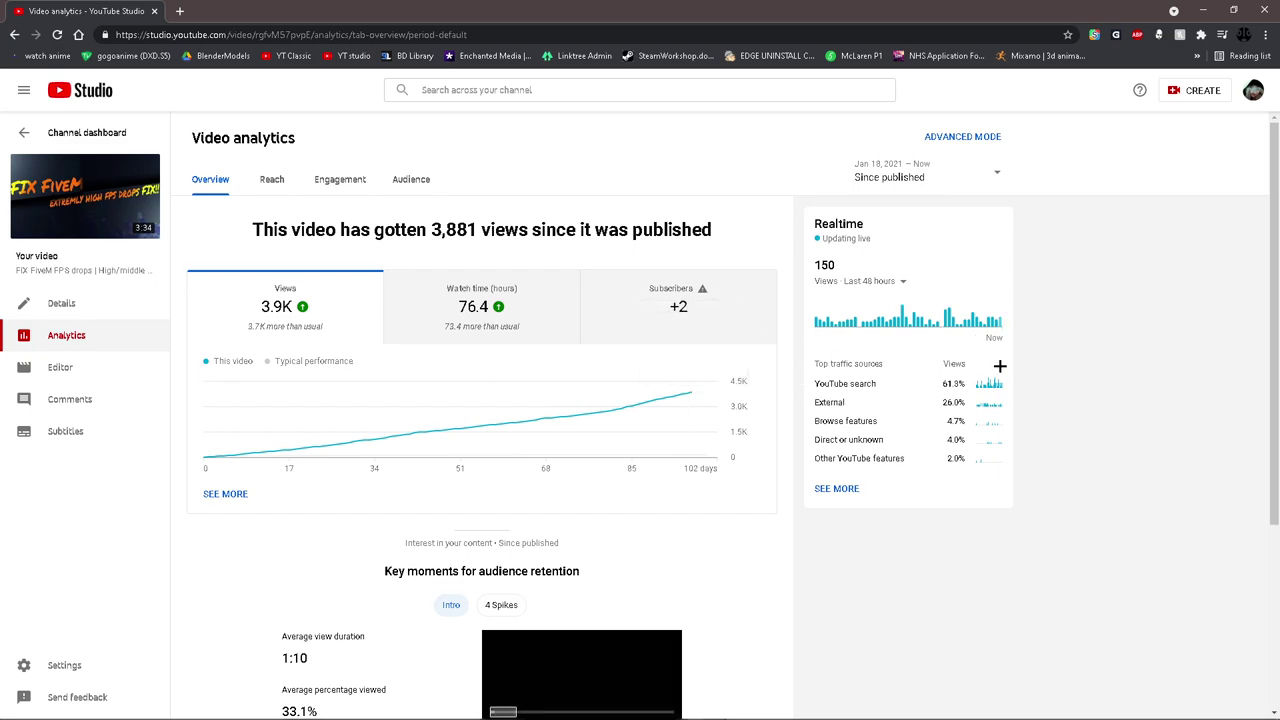
scroll(782, 401, down, 3)
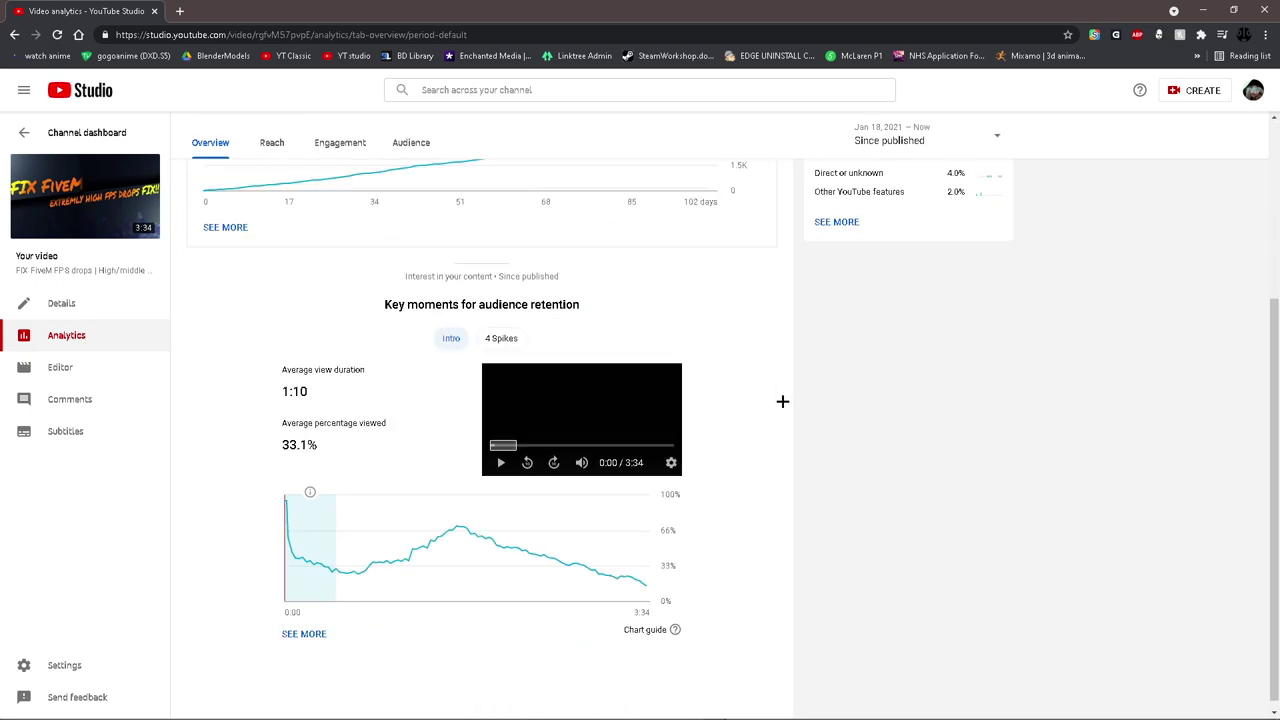